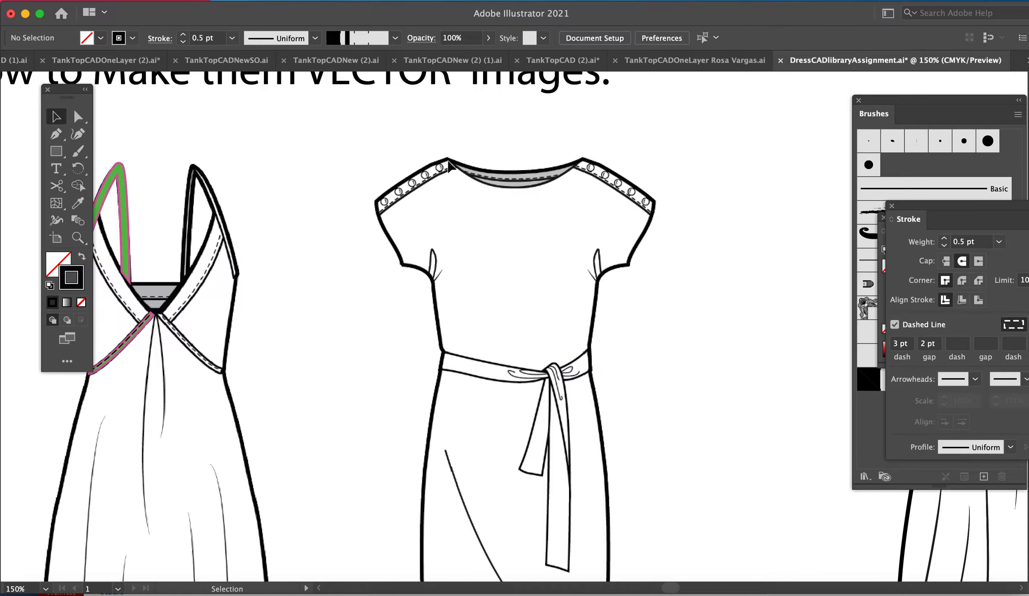
Step: Show the rulers and place a vertical and a horizontal guide along the outer and upper edges of the lowest shoulder button
key("z")
left_click_drag(346, 130, 523, 341)
key("super+minus")
key("super+minus")
key("super+minus")
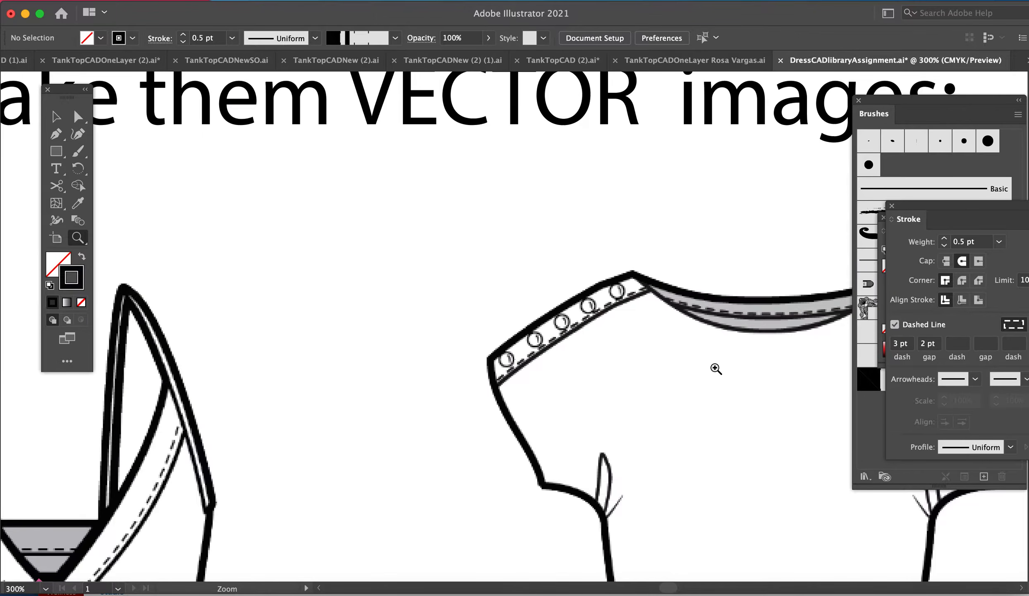
scroll(716, 368, "right", 3)
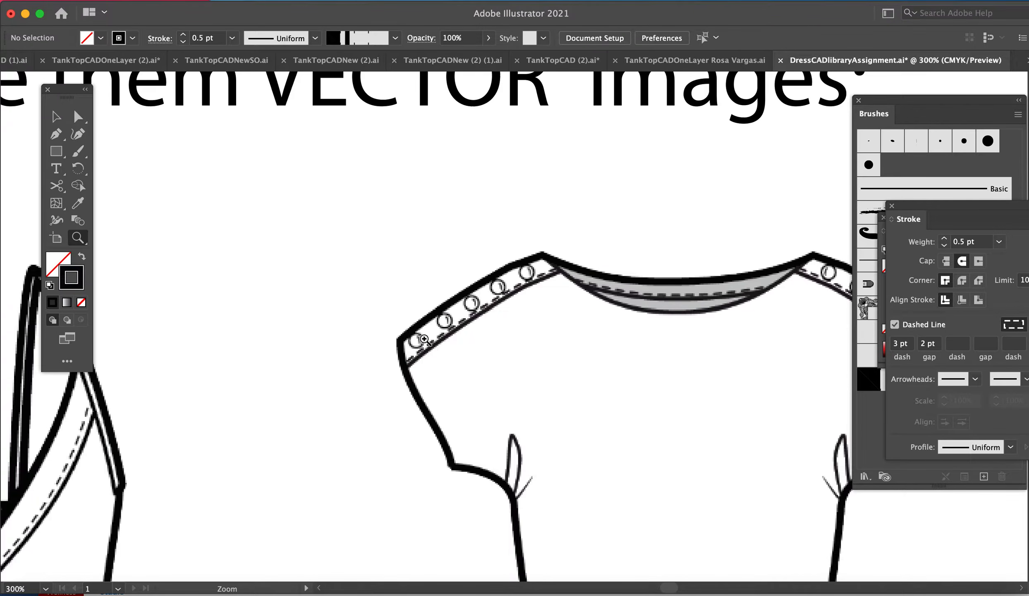
left_click_drag(407, 317, 777, 562)
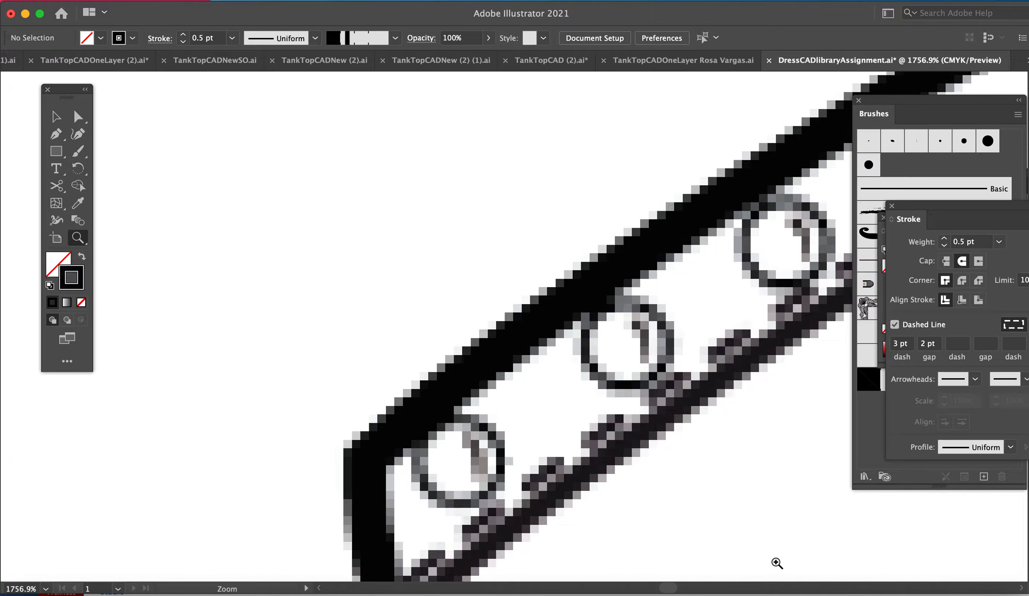
key("l")
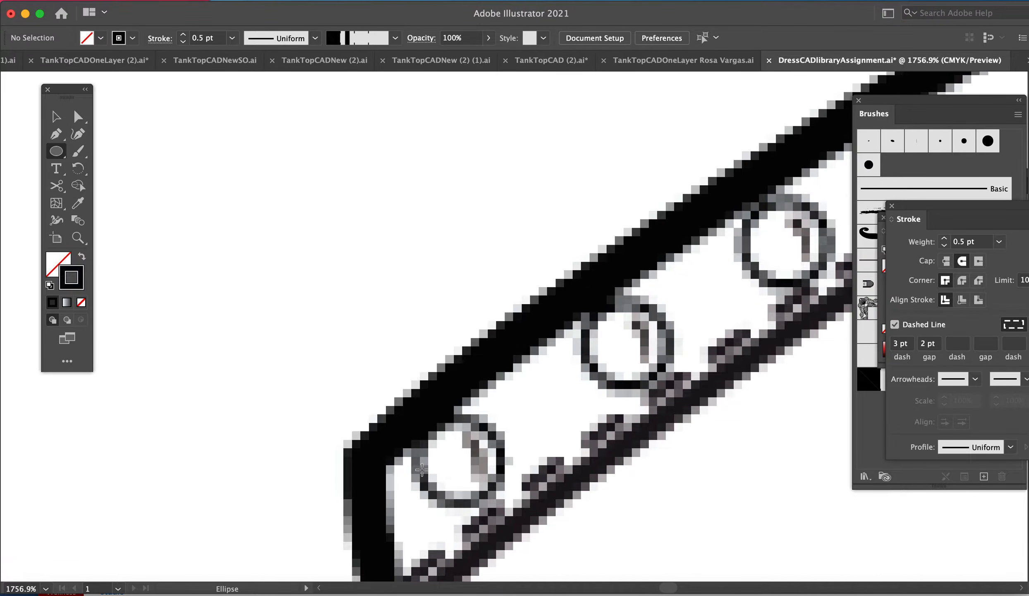
left_click(329, 1)
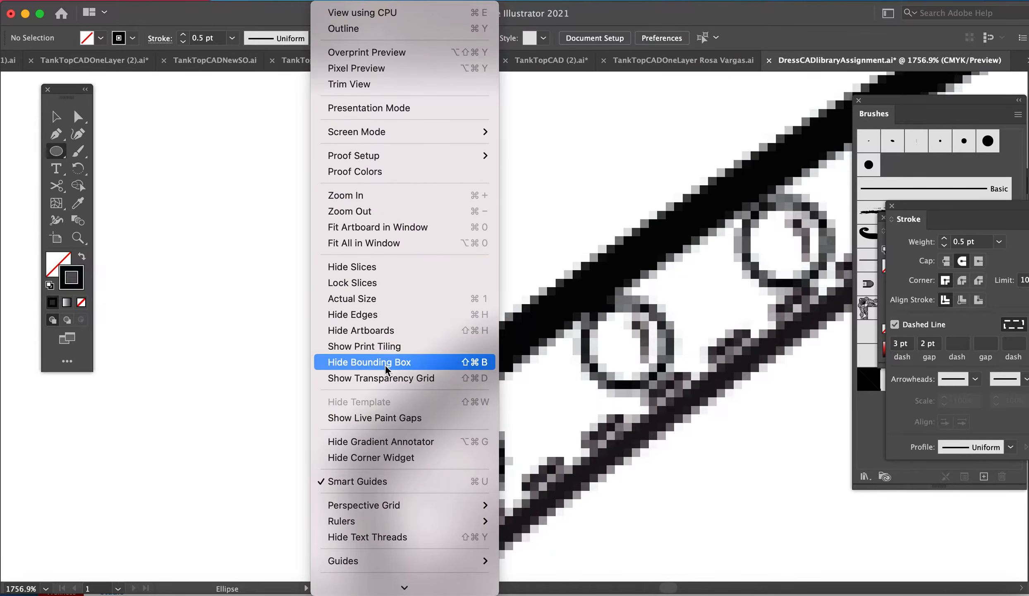
mouse_move(390, 524)
left_click(554, 523)
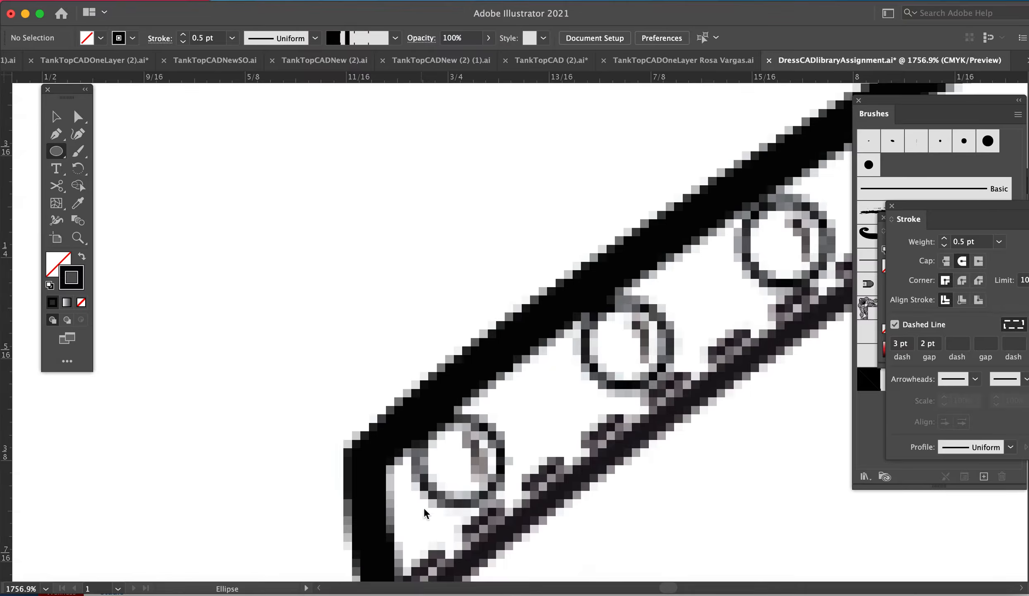
left_click_drag(8, 470, 416, 475)
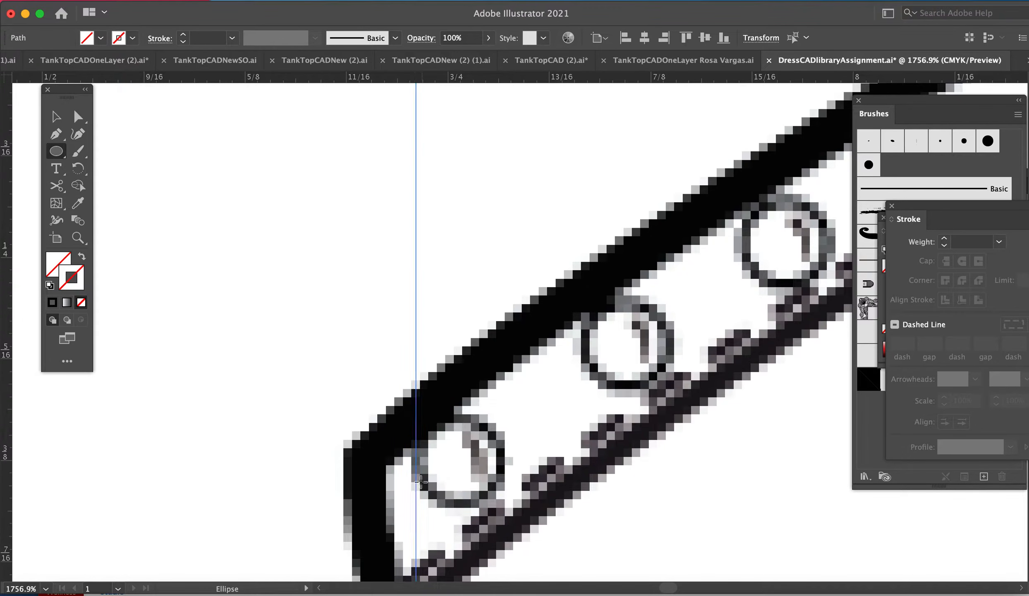
left_click_drag(468, 76, 482, 416)
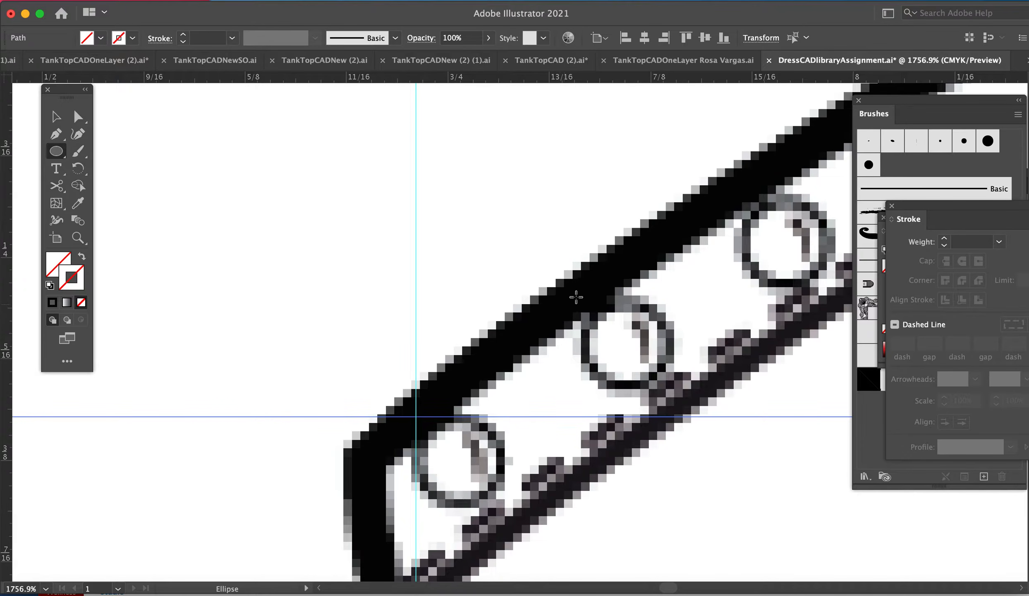
Step: Draw an unfilled circle from the guide intersection over the lowest shoulder button and give it a magenta stroke
left_click_drag(582, 295, 669, 385)
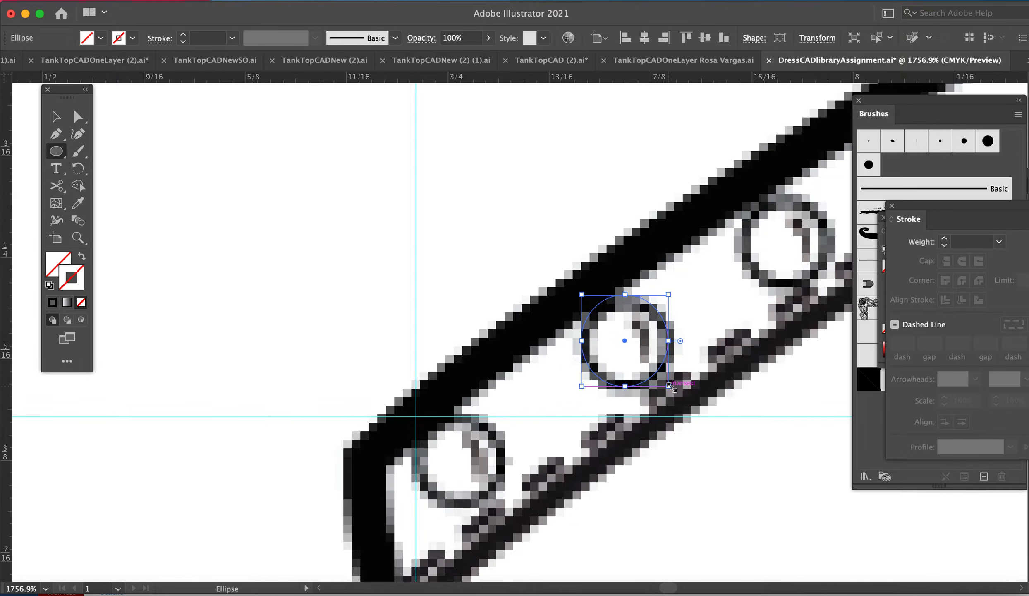
key("Delete")
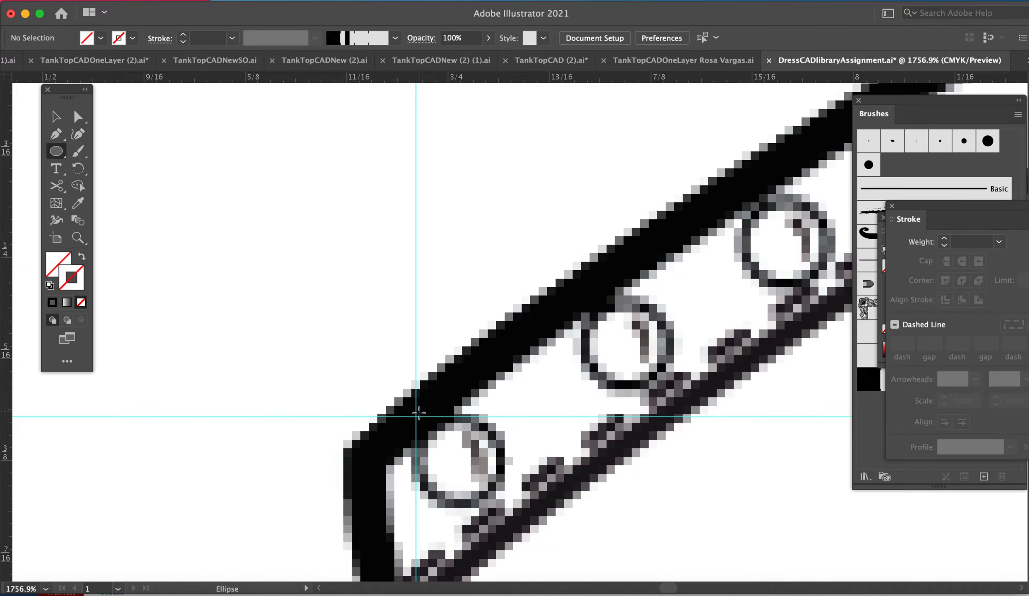
left_click_drag(416, 415, 486, 504)
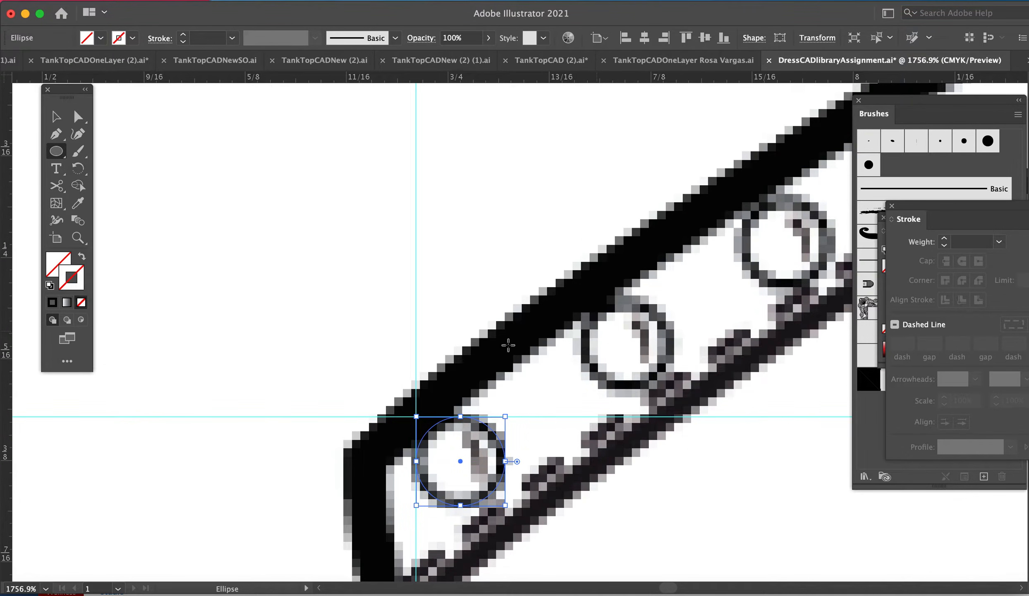
double_click(72, 279)
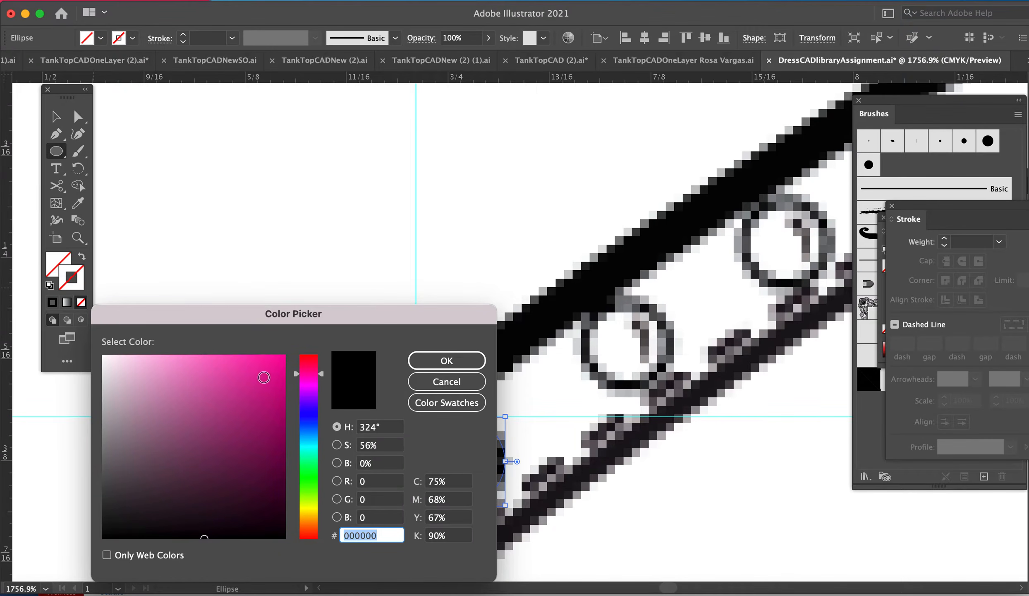
left_click(258, 370)
left_click(451, 359)
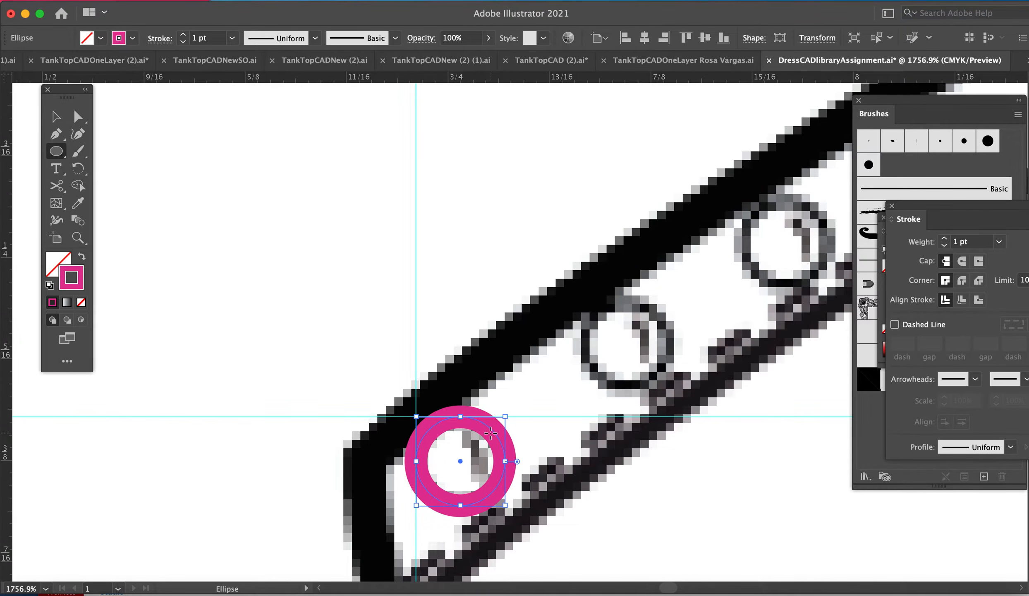
Step: Shrink the magenta circle slightly and set its stroke weight to 0.5 pt
key("v")
double_click(493, 435)
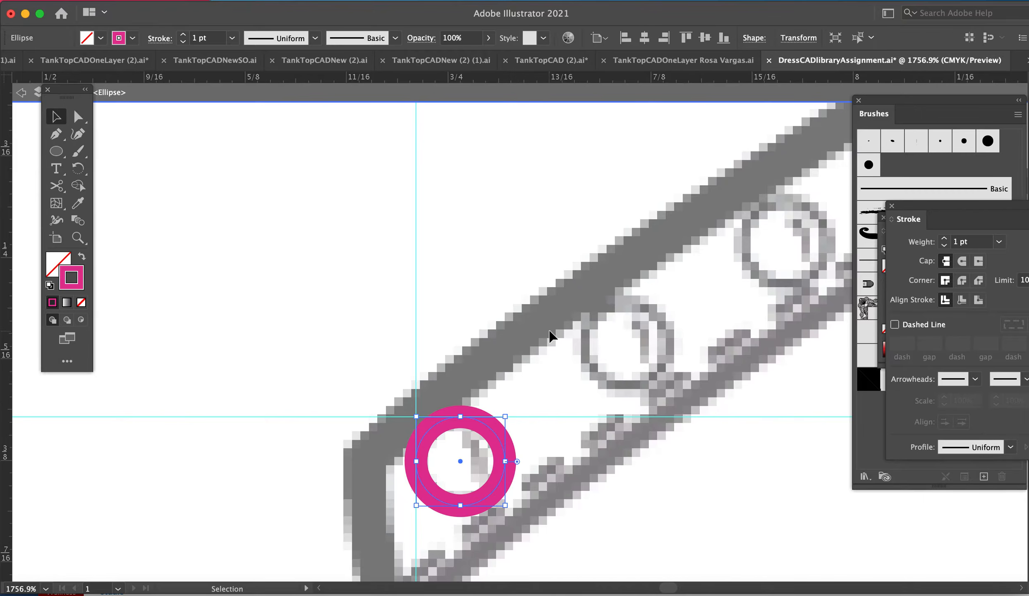
left_click(466, 351)
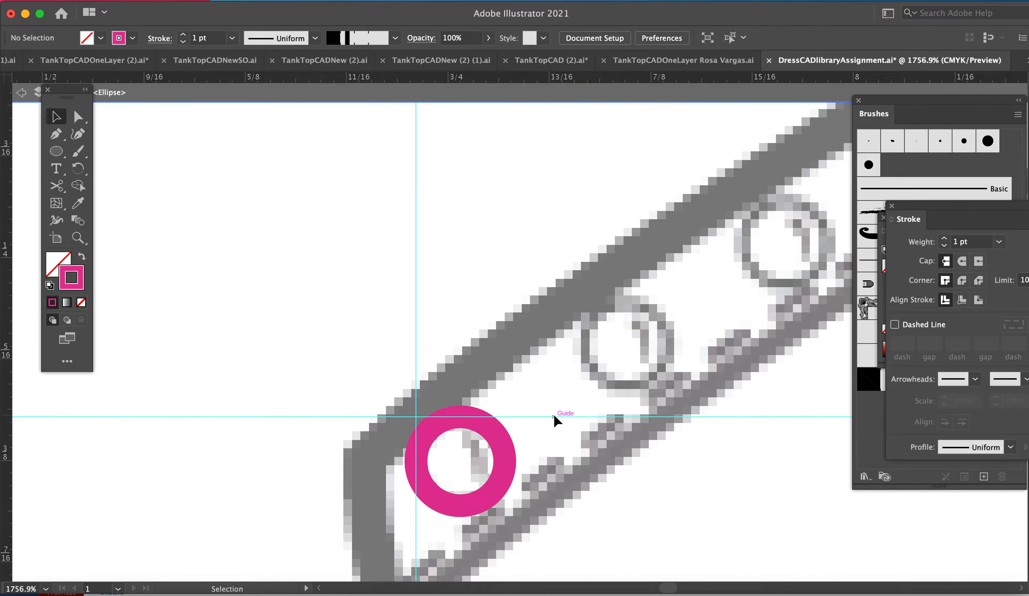
key("Escape")
left_click(500, 453)
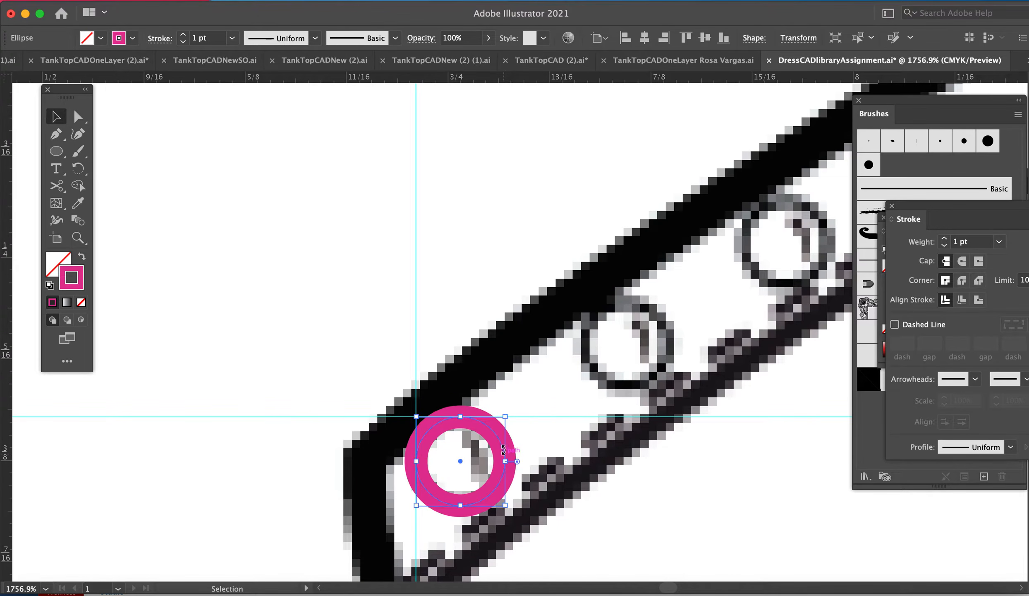
mouse_move(496, 438)
left_mouse_down()
mouse_move(466, 463)
mouse_move(542, 440)
mouse_move(494, 447)
mouse_move(482, 469)
mouse_move(520, 450)
mouse_move(501, 427)
mouse_move(502, 440)
mouse_move(574, 356)
mouse_move(586, 402)
mouse_move(601, 304)
mouse_move(523, 384)
mouse_move(483, 397)
mouse_move(495, 403)
left_mouse_up()
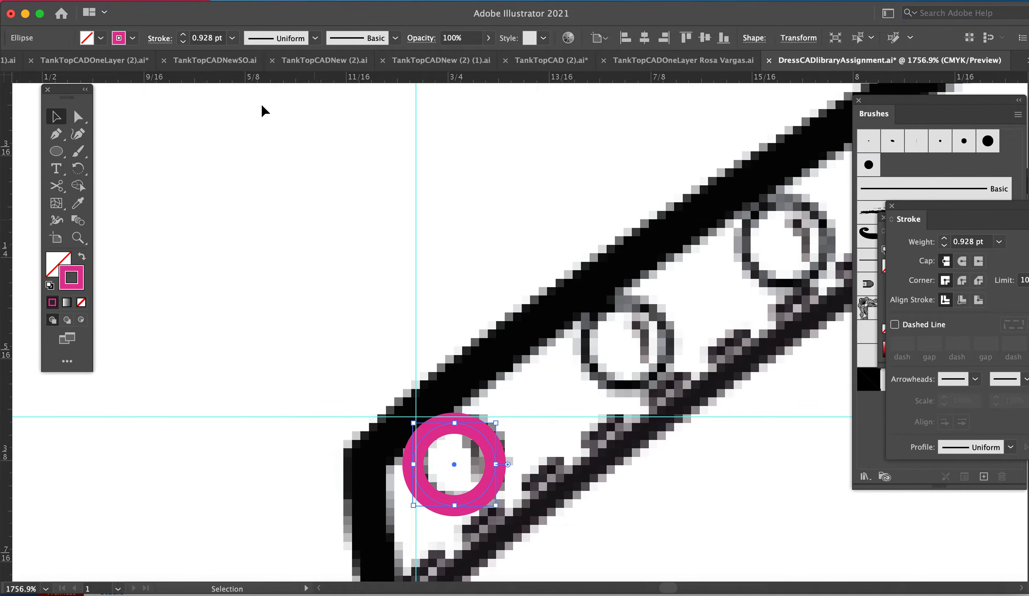
left_click(232, 38)
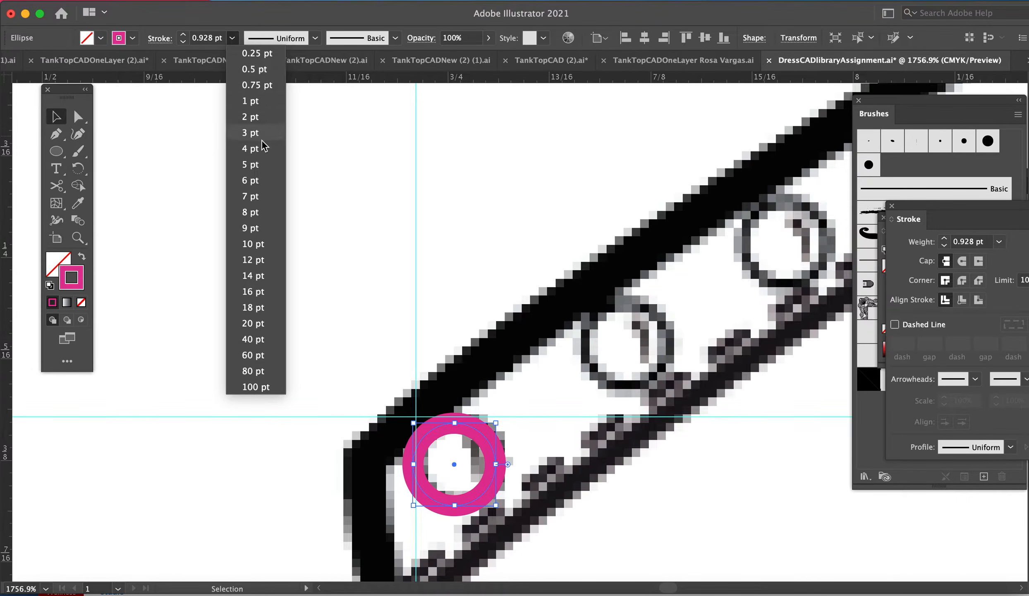
left_click(254, 71)
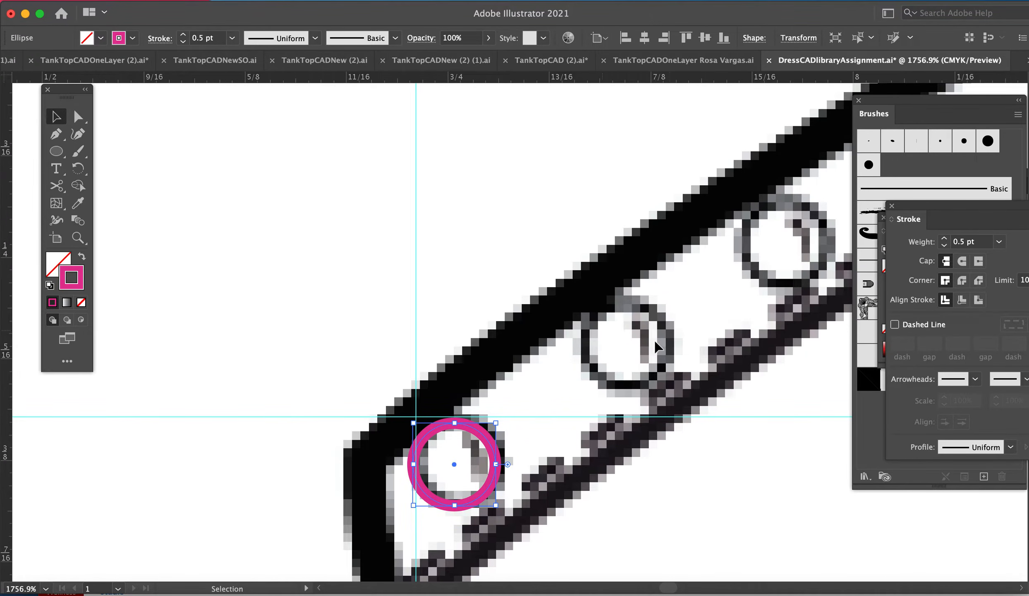
Step: Draw a short curved highlight line inside the circle with the Pen tool and give it round caps
key("p")
left_click(457, 441)
left_click_drag(476, 478, 466, 516)
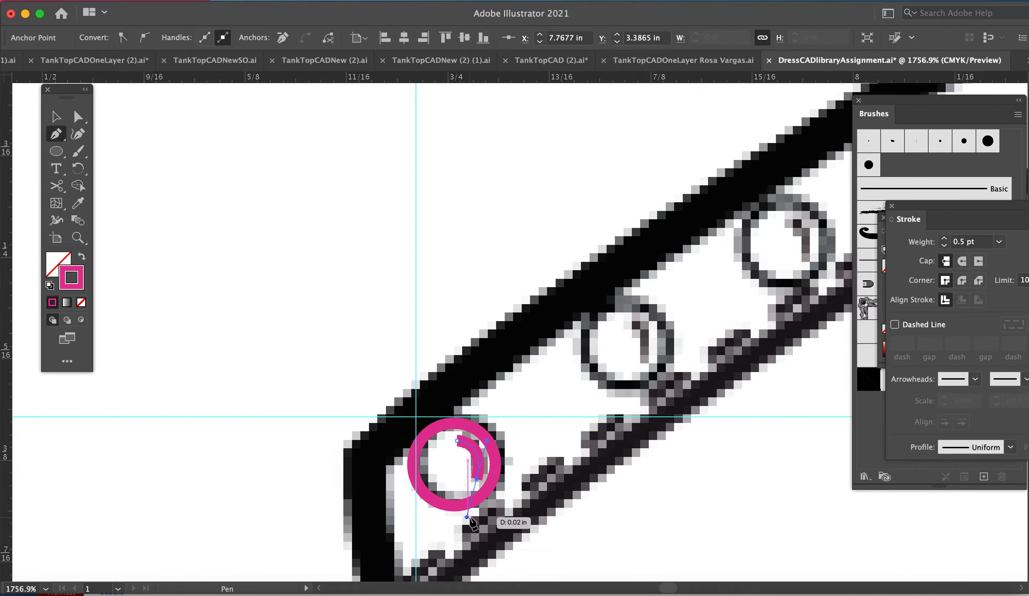
key("a")
left_click(962, 261)
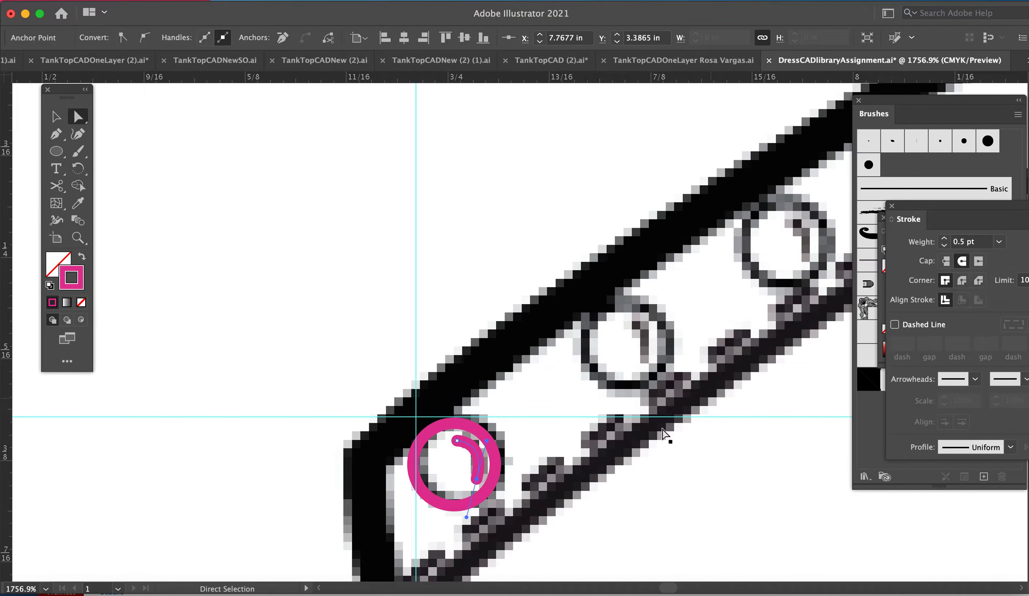
Step: Fill the button circle with the light yellow color E2D87F
key("v")
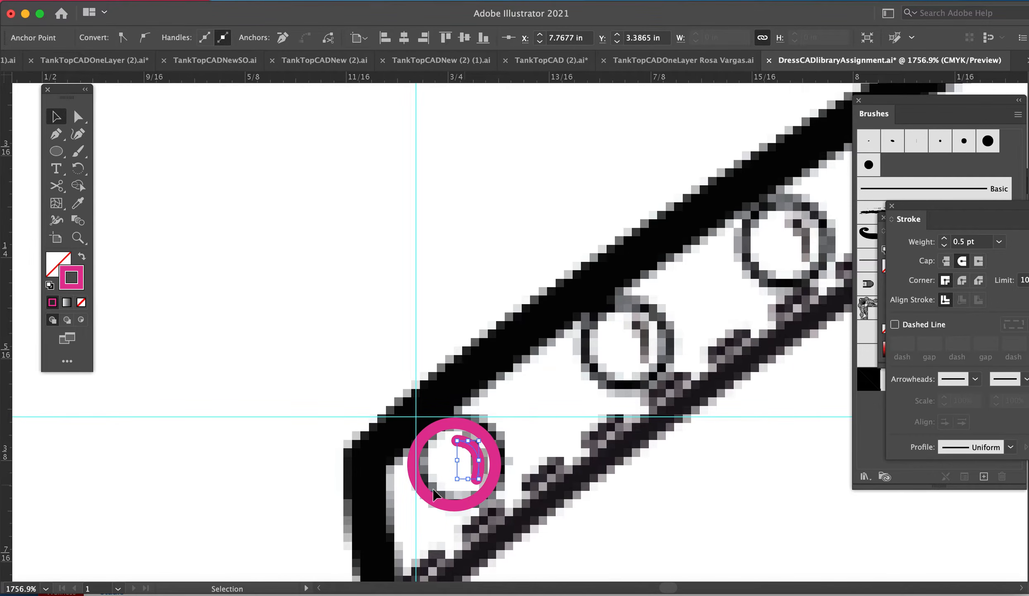
left_click(433, 502)
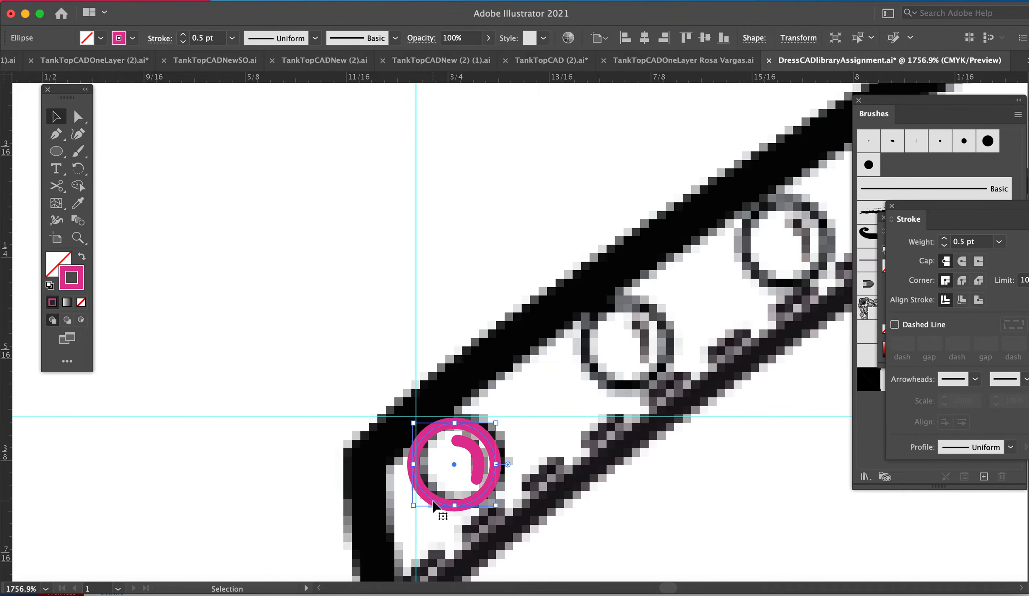
left_click(466, 463)
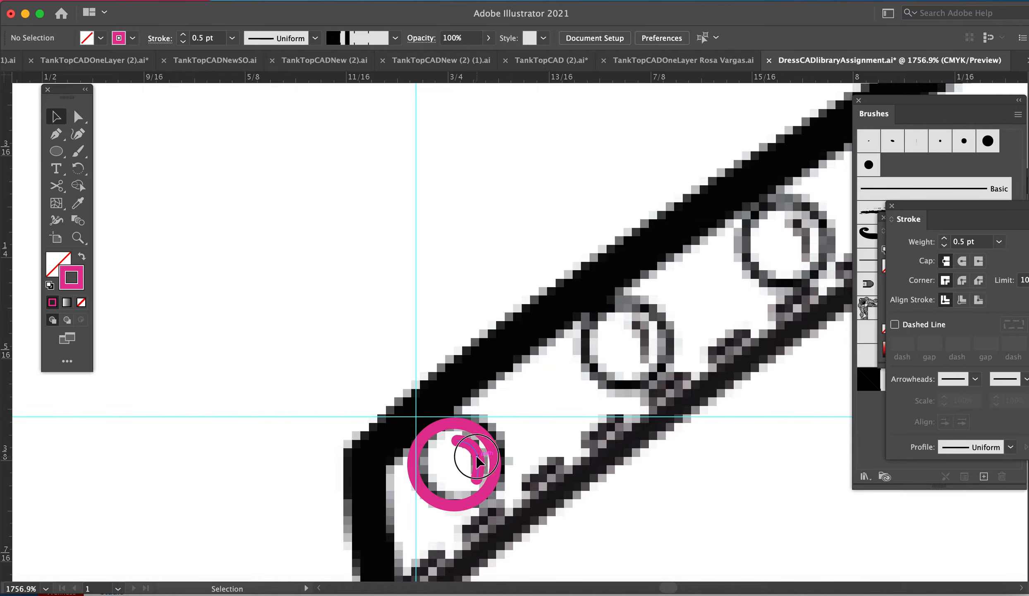
left_click(477, 460)
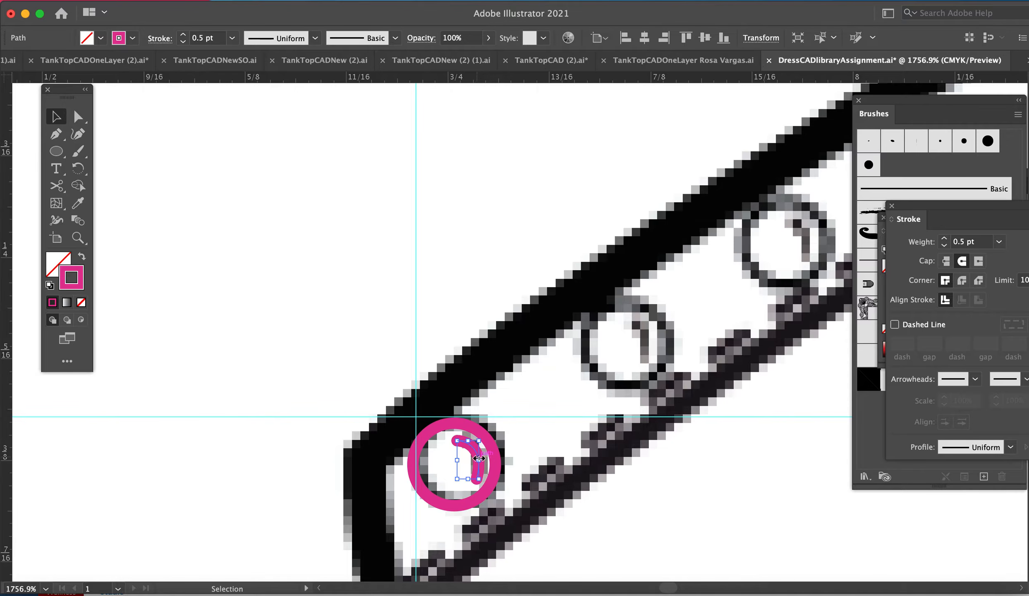
left_click(60, 256)
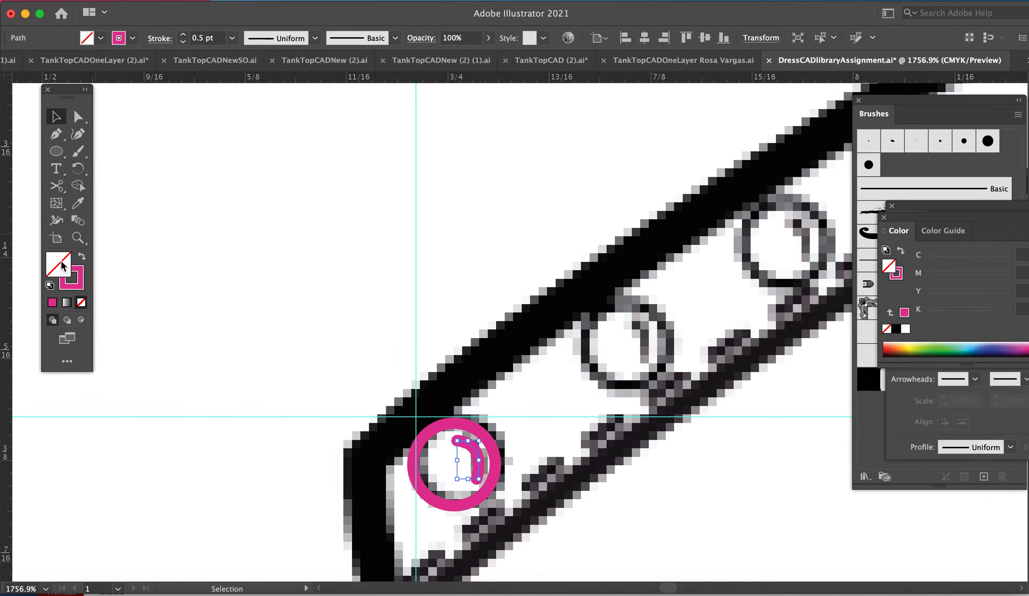
left_click(449, 426)
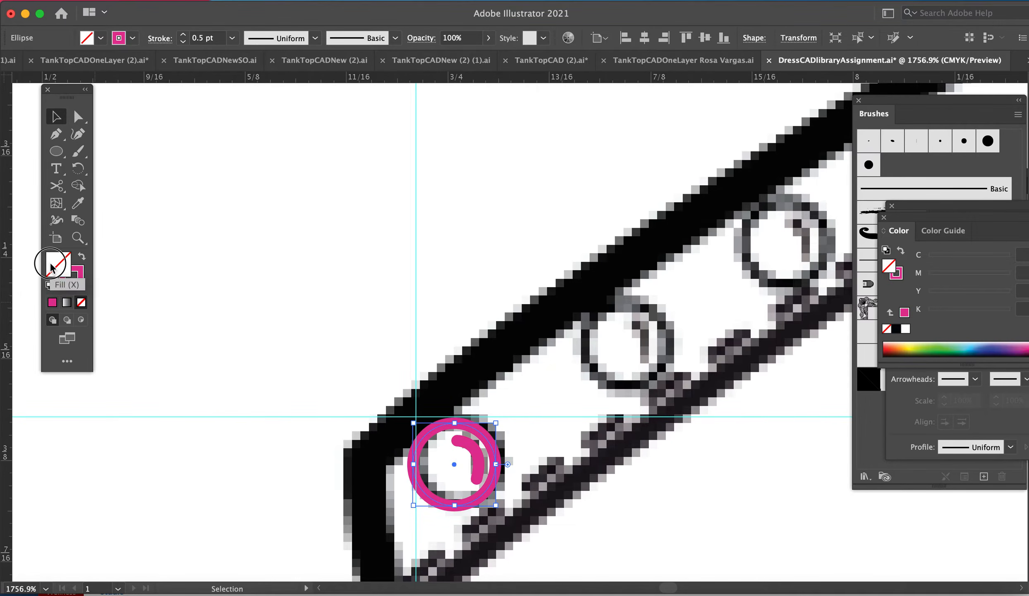
double_click(49, 261)
left_click(313, 512)
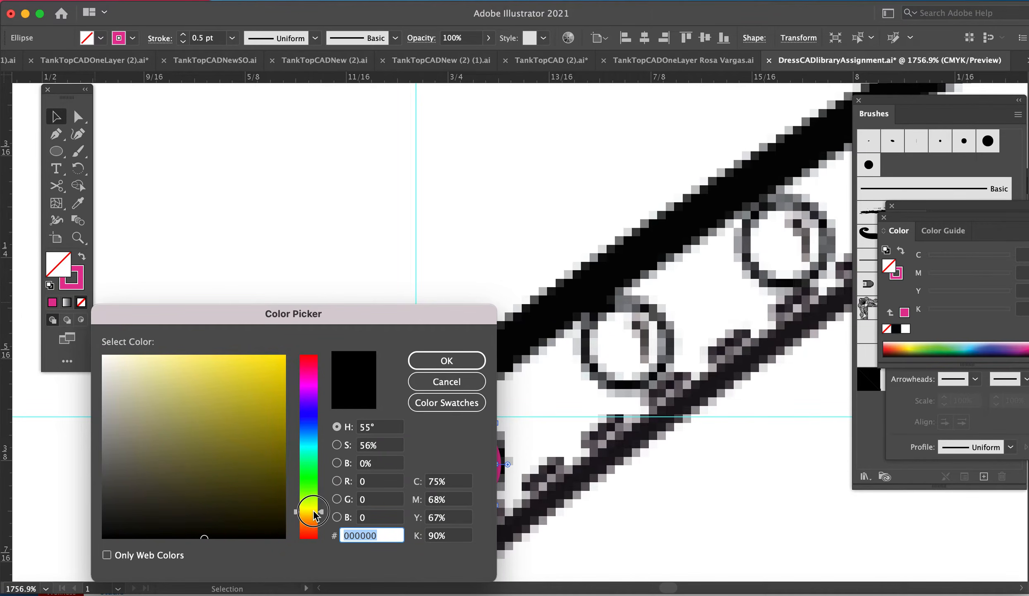
mouse_move(229, 395)
left_mouse_down()
mouse_move(257, 345)
mouse_move(203, 413)
mouse_move(182, 375)
left_mouse_up()
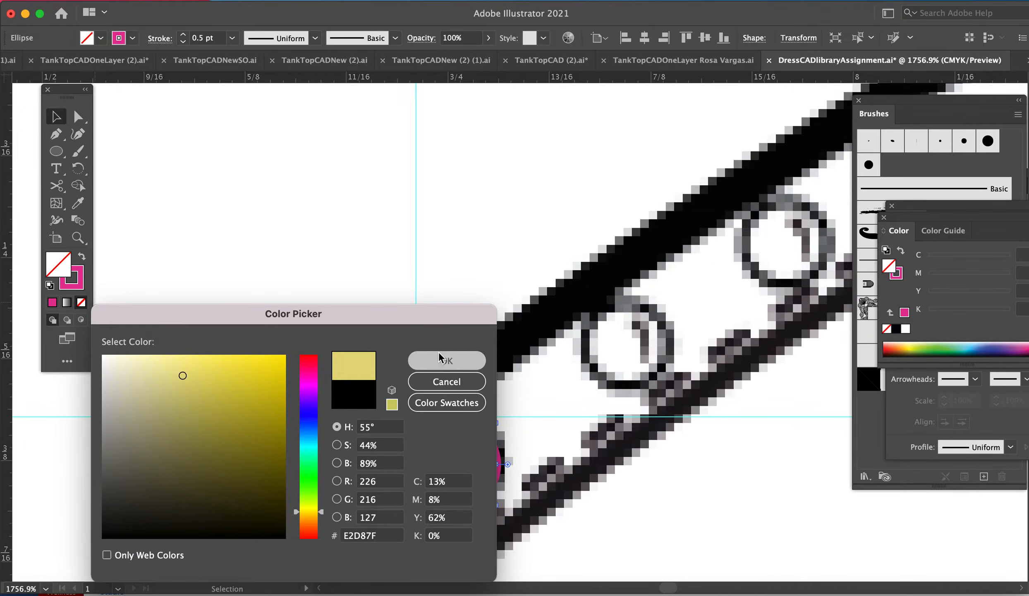
left_click(446, 360)
Step: Delete the vertical and horizontal guides beside the button
left_click(501, 293)
key("super+minus")
key("super+minus")
key("super+minus")
key("super+minus")
key("super+minus")
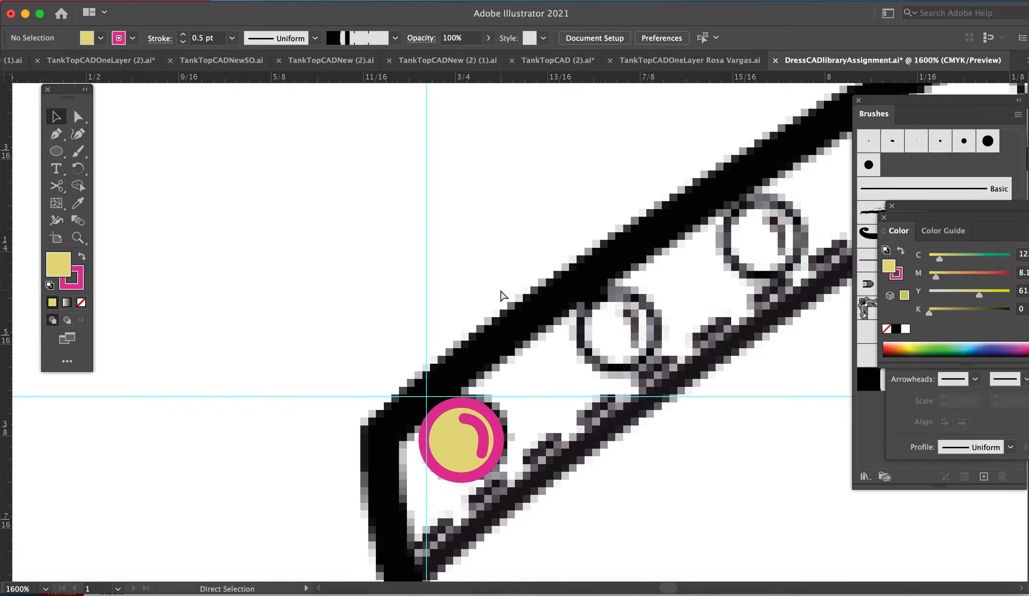
left_click(496, 187)
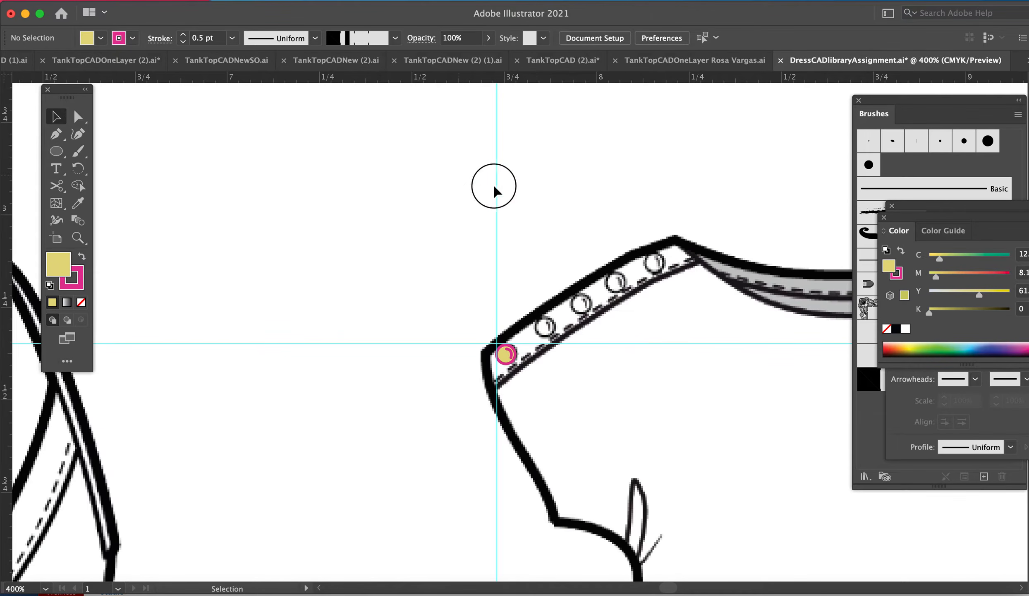
key("Delete")
left_click_drag(343, 294, 396, 418)
key("Delete")
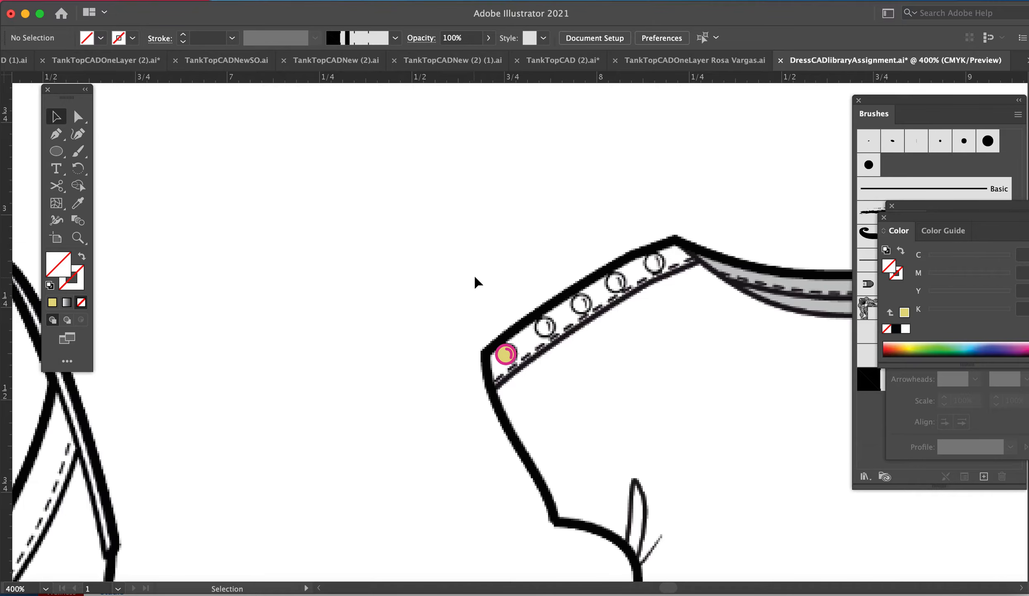
Step: Move the button circle together with its highlight to the empty area beside the dress sleeve
left_click_drag(476, 289, 544, 427)
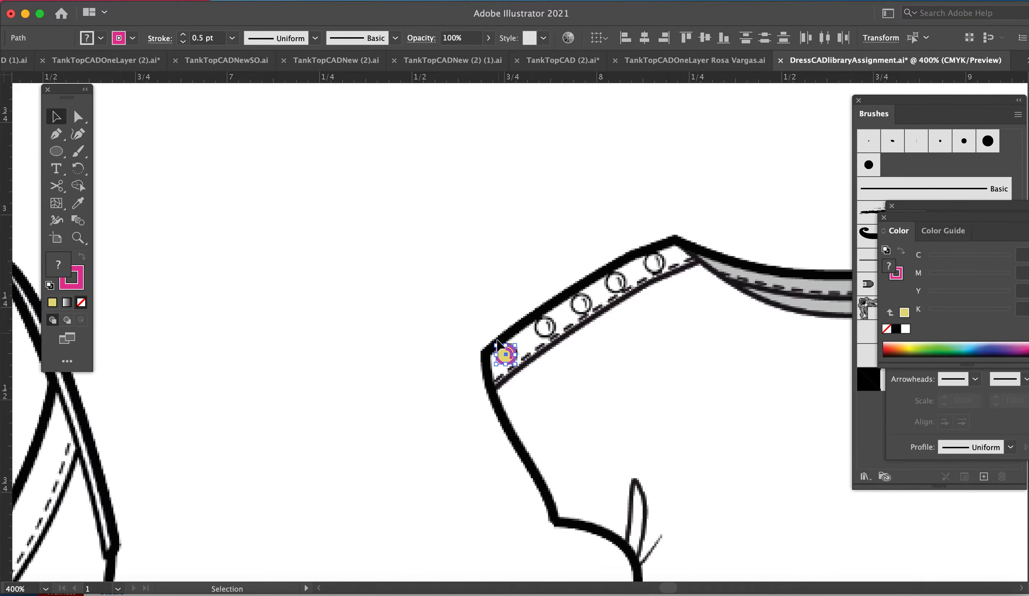
left_click_drag(505, 356, 362, 284)
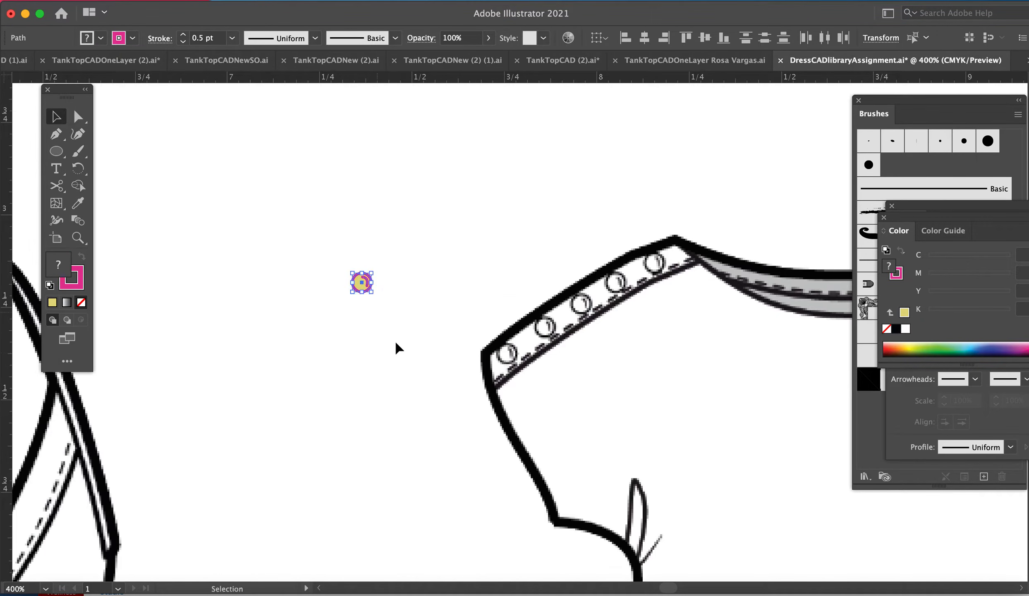
left_click(368, 312)
Step: Try moving the button's circle apart from its highlight line and undo the move
key("z")
left_click_drag(325, 204, 519, 471)
key("v")
left_click_drag(413, 420, 337, 440)
key("super+z")
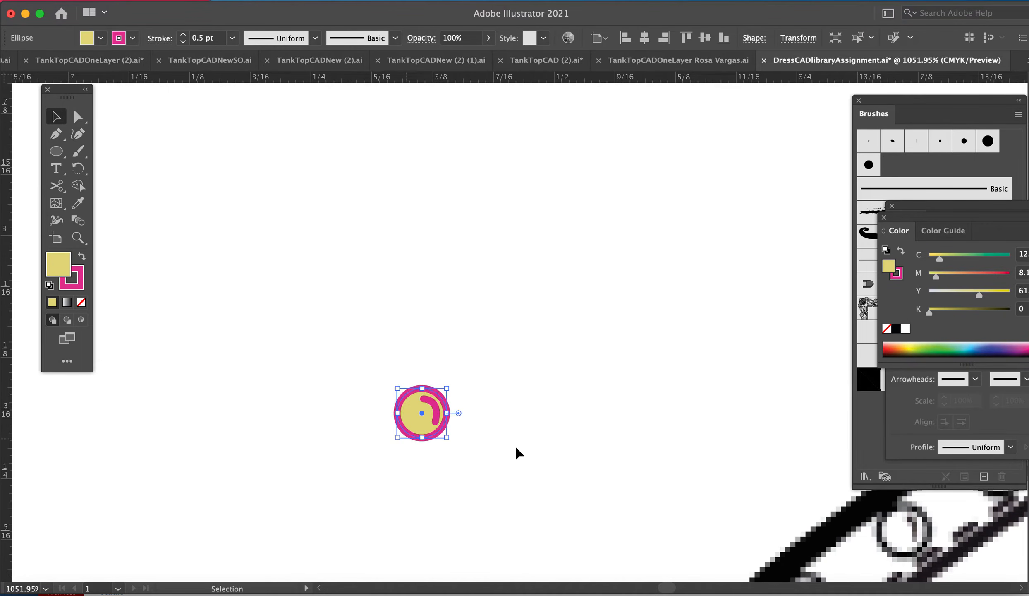
Step: Check how the ungrouped button's circle and highlight line select individually and together
left_click(484, 441)
left_click_drag(385, 368, 488, 479)
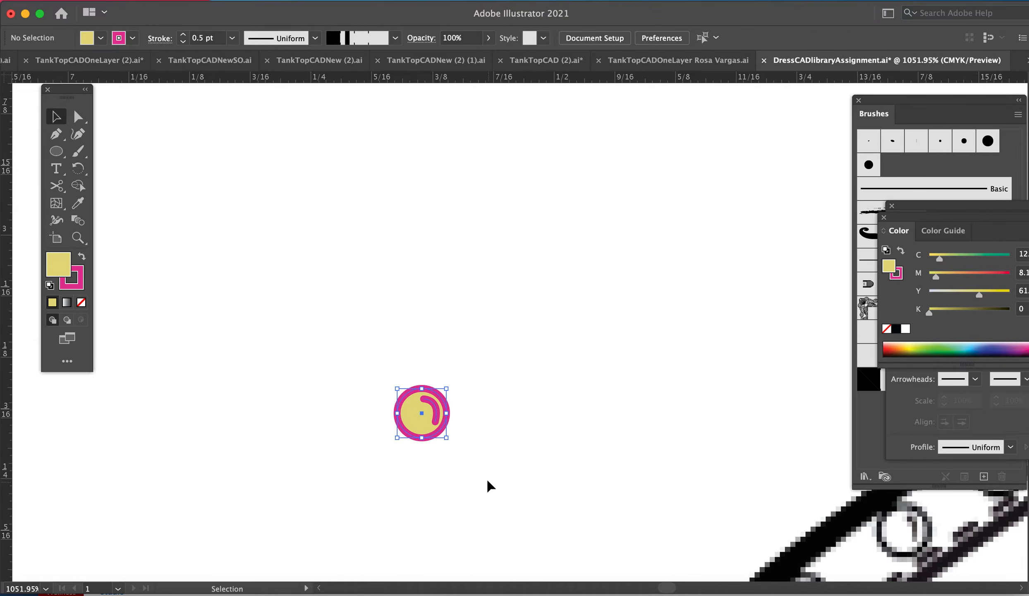
left_click(486, 477)
left_click(426, 413)
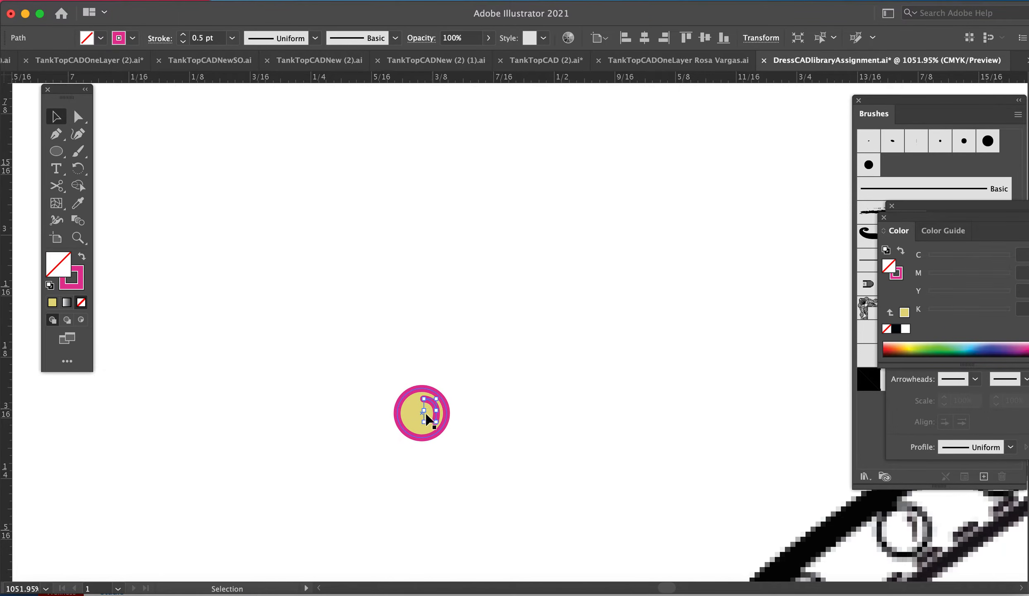
left_click_drag(364, 340, 563, 520)
left_click(503, 465)
left_click(407, 426)
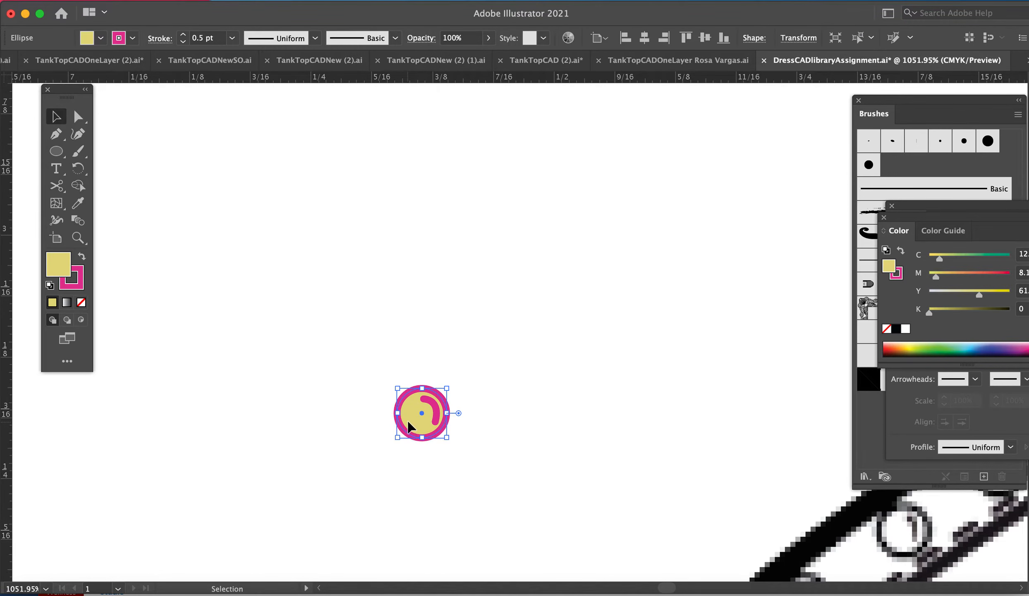
left_click(478, 411)
left_click_drag(352, 337, 534, 509)
left_click(543, 461)
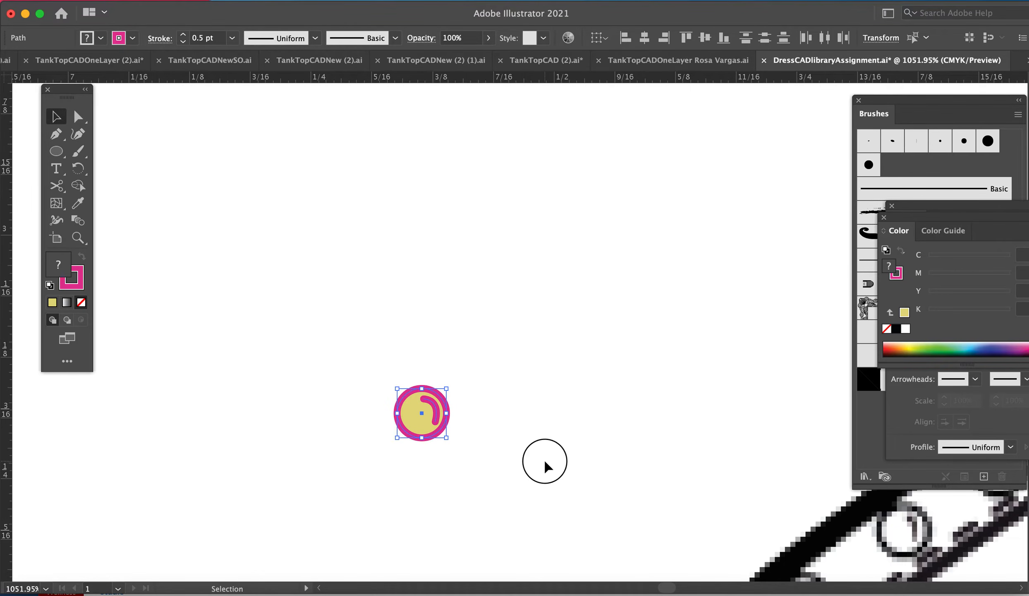
left_click(438, 411)
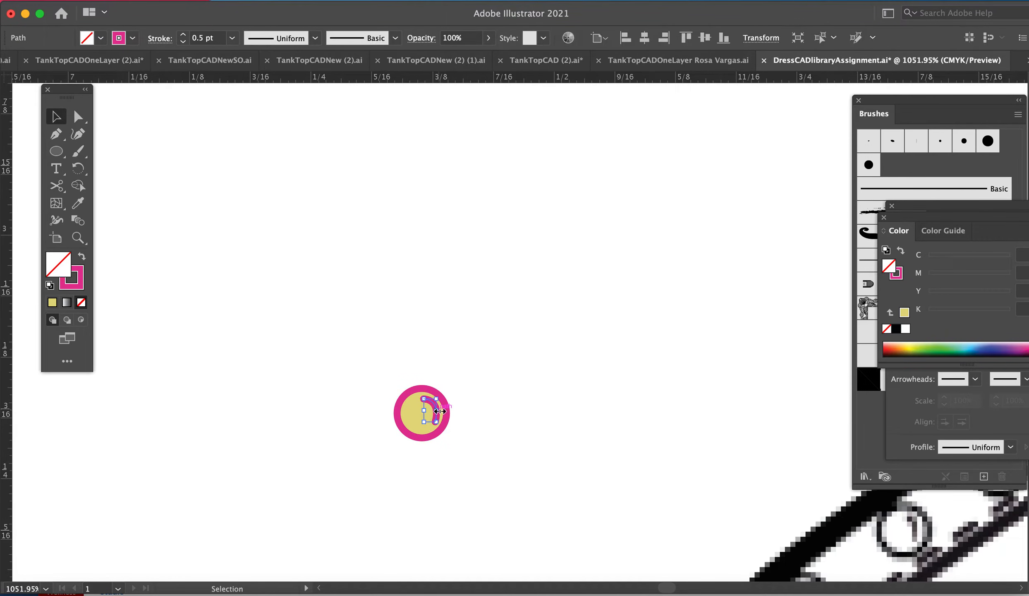
left_click(404, 411)
left_click(404, 415)
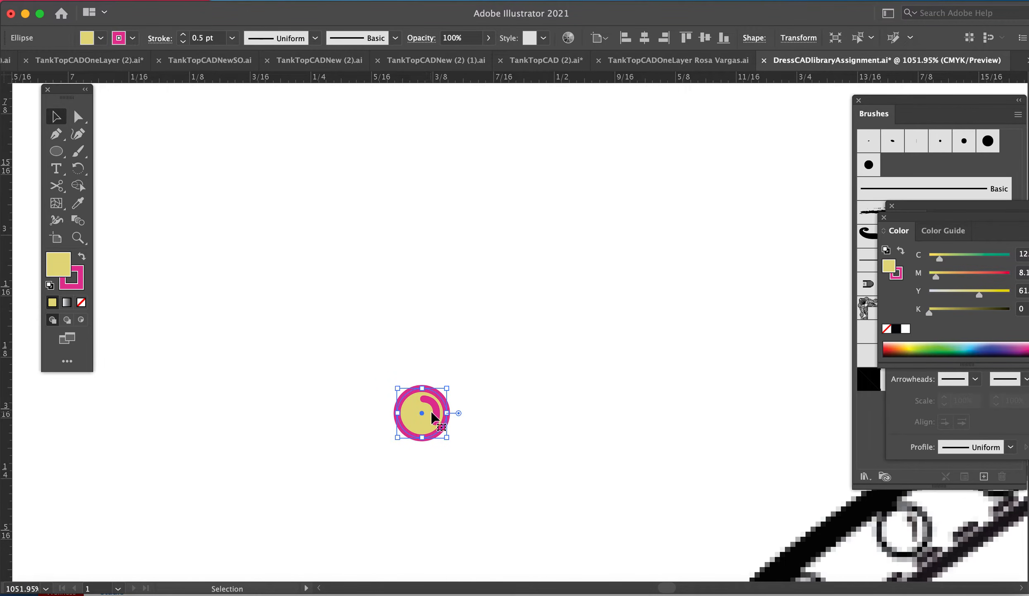
Step: Place a copy of the ungrouped button circle and highlight directly above the original and select the copy's parts individually
left_click_drag(356, 339, 476, 475)
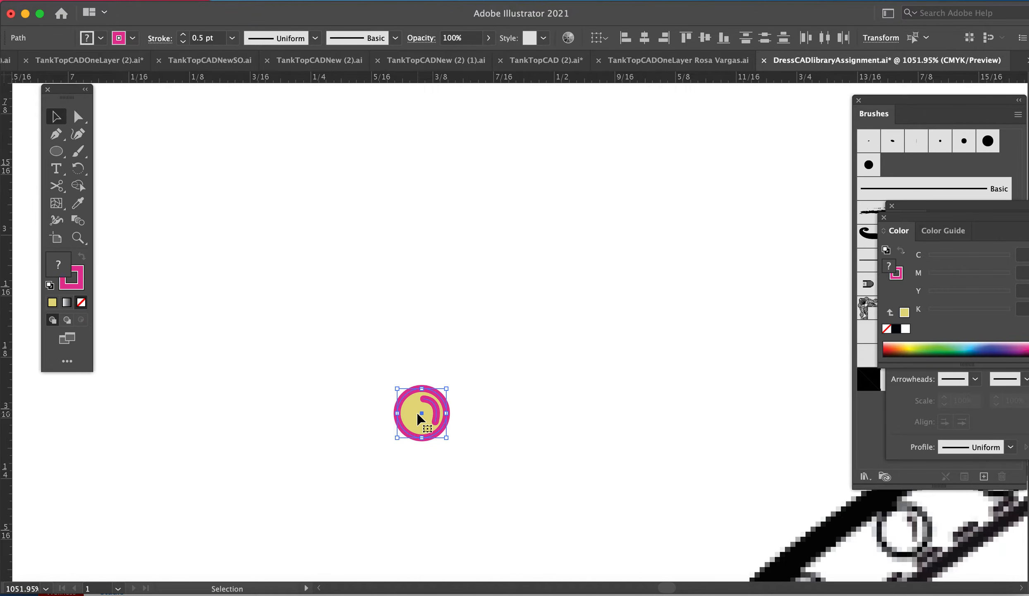
left_click_drag(414, 409, 415, 266)
left_click_drag(419, 234, 419, 235)
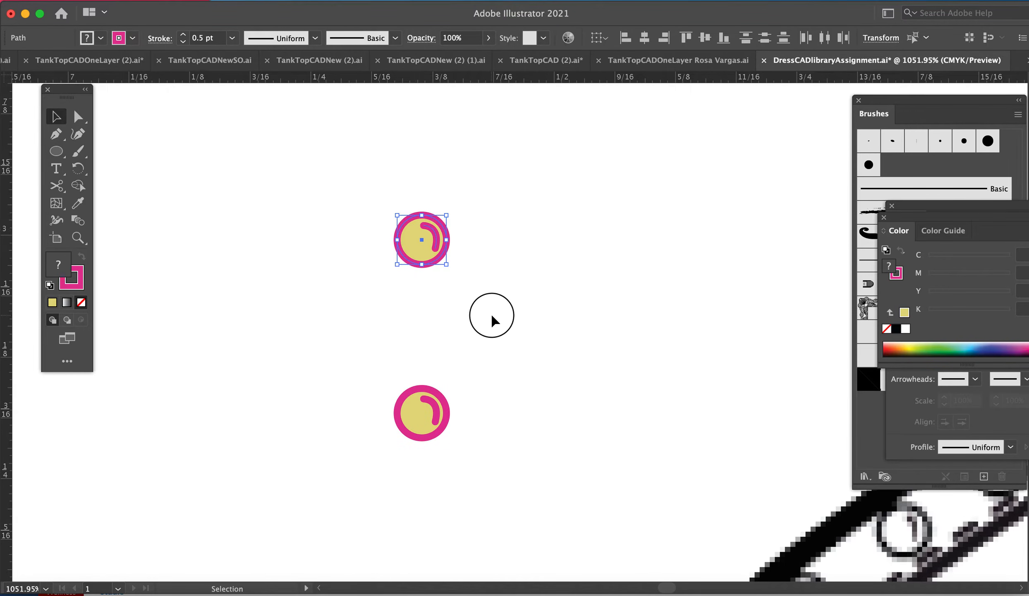
left_click(494, 316)
left_click(425, 230)
left_click(432, 233)
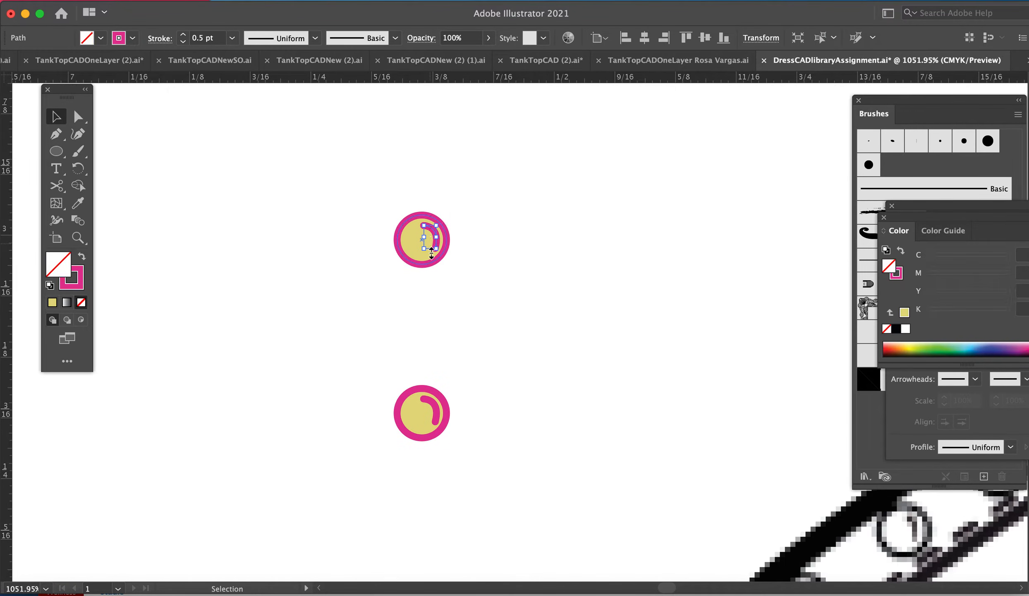
left_click(409, 250)
Step: Group the lower button's circle with its highlight line
left_click_drag(365, 363, 454, 472)
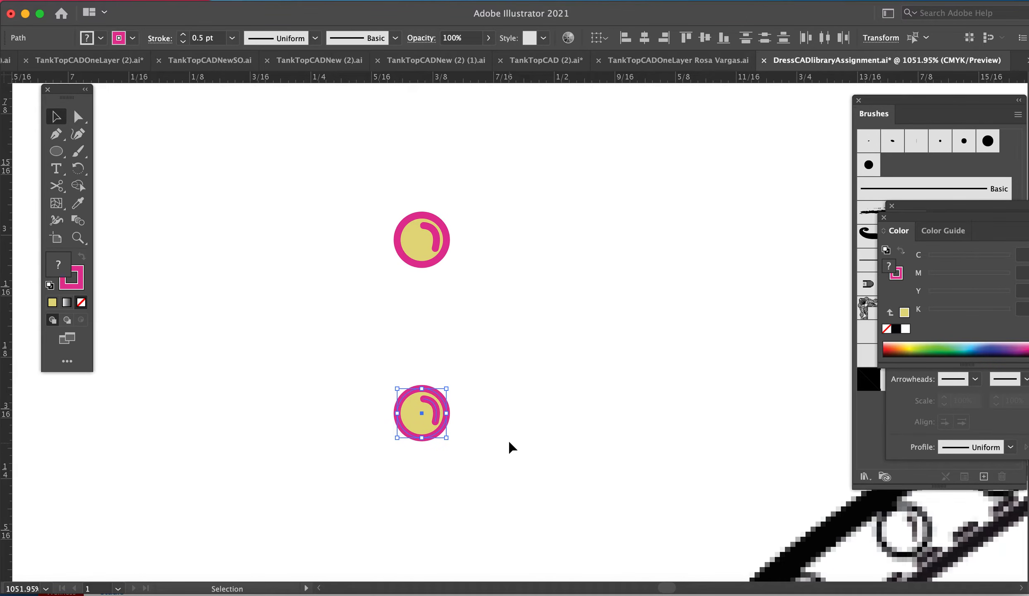
left_click(182, 1)
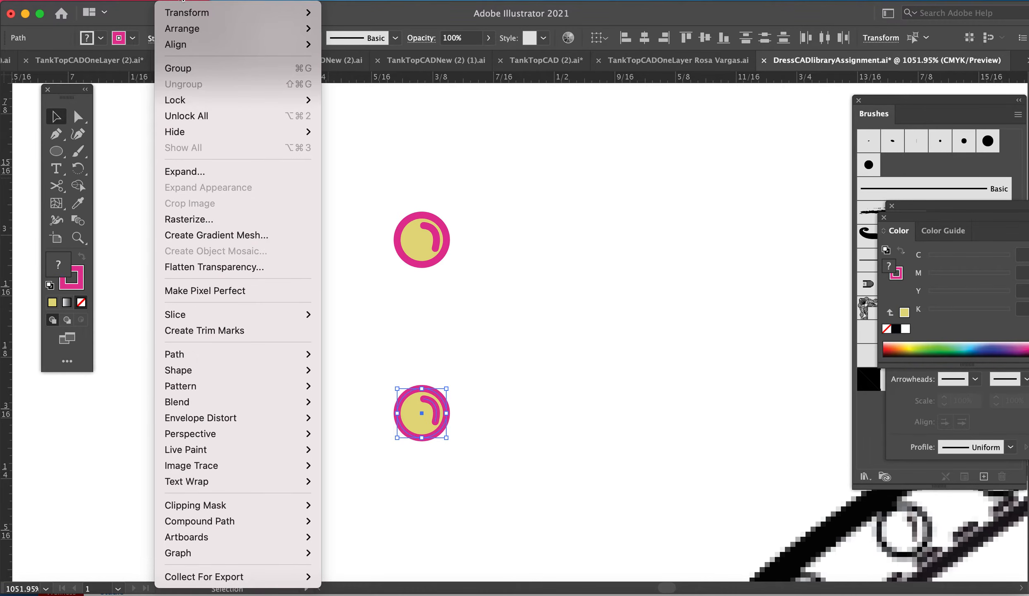
left_click(311, 71)
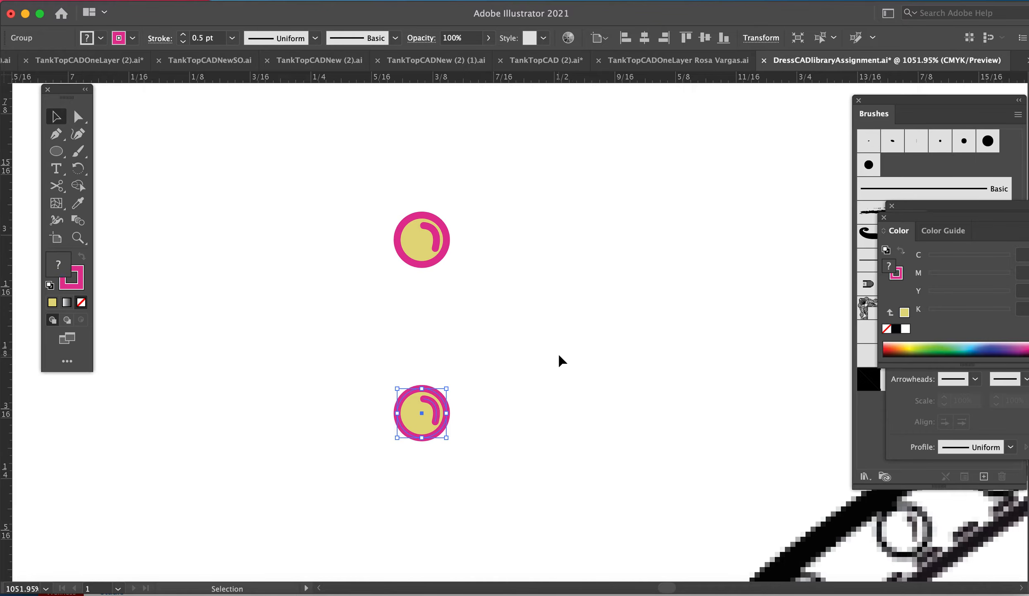
left_click(562, 360)
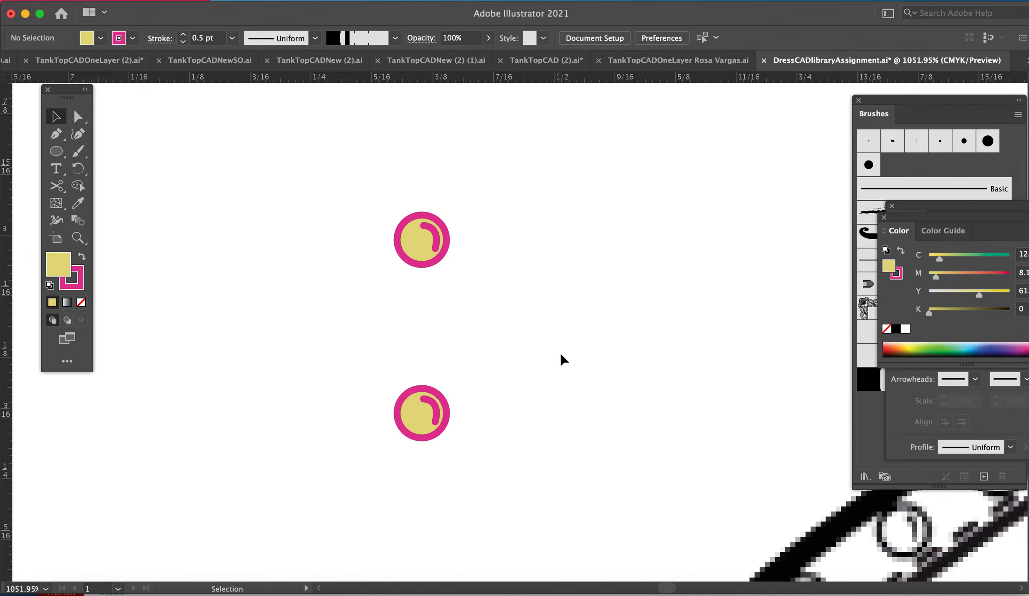
Step: Place five copies of the grouped button over the sketched buttons along the dress's shoulder band
key("super+minus")
key("super+minus")
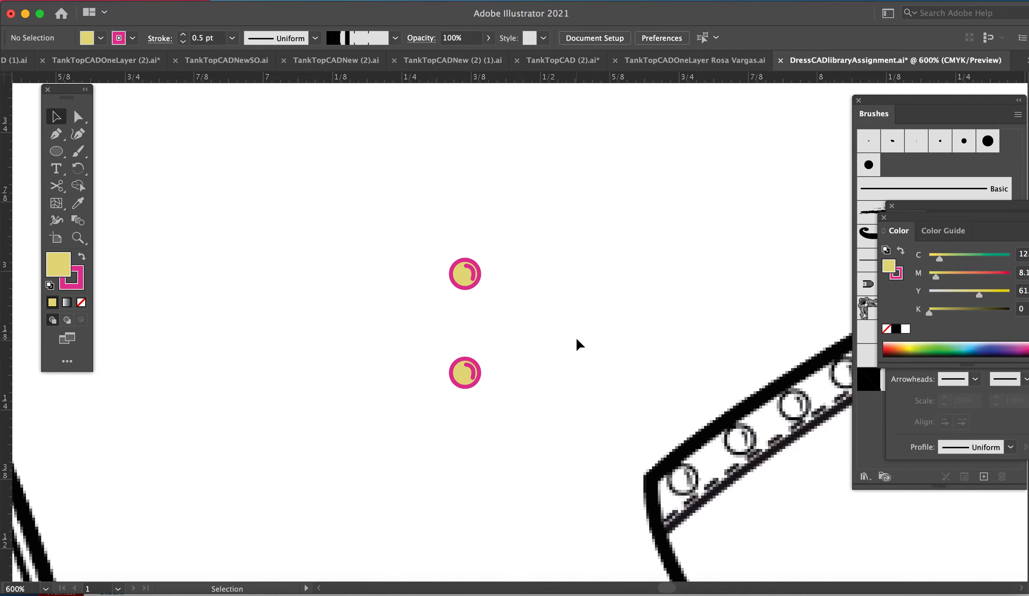
left_click_drag(577, 338, 628, 330)
key("super+minus")
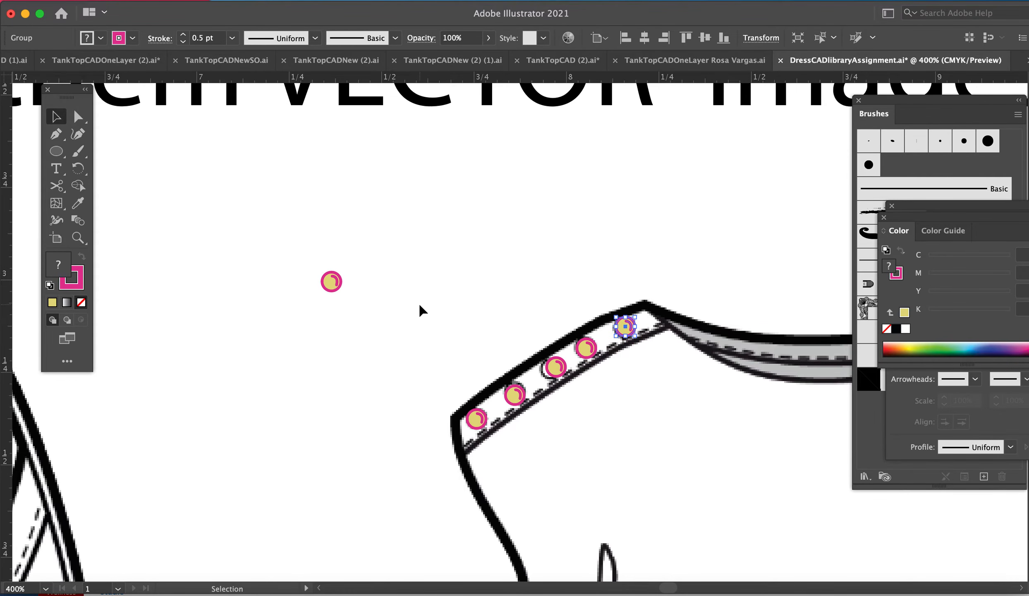
left_click(452, 225)
Step: Distribute the five shoulder buttons evenly by their horizontal and vertical centers
left_click_drag(441, 261, 655, 463)
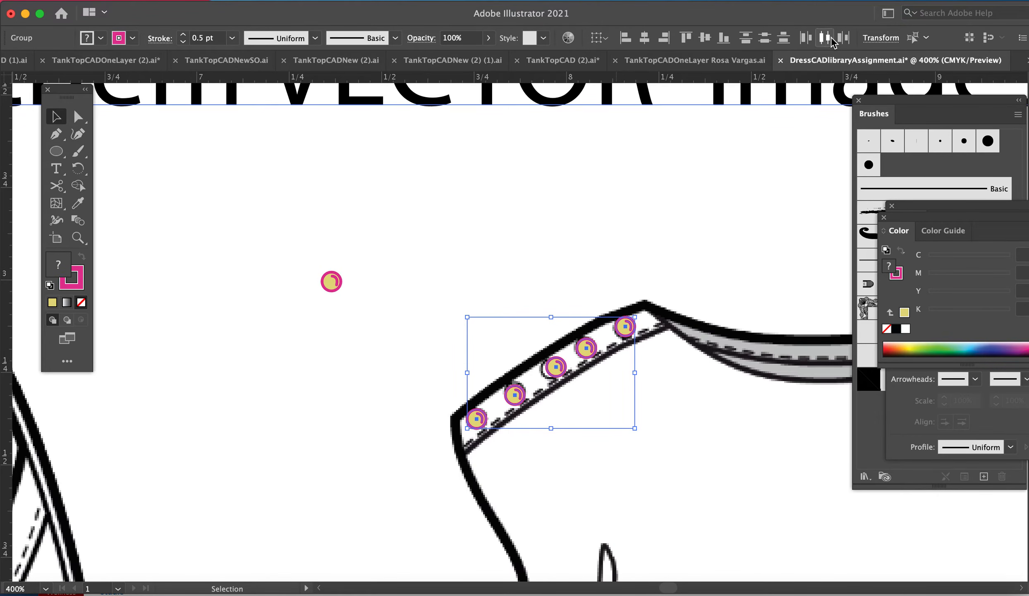
left_click(395, 2)
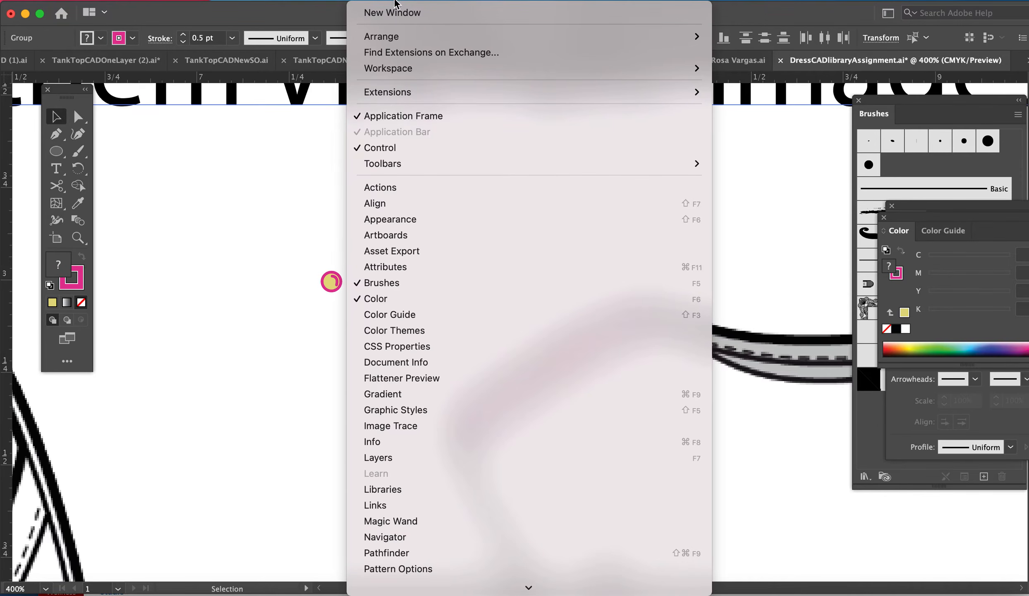
left_click(393, 208)
left_click_drag(860, 396, 137, 155)
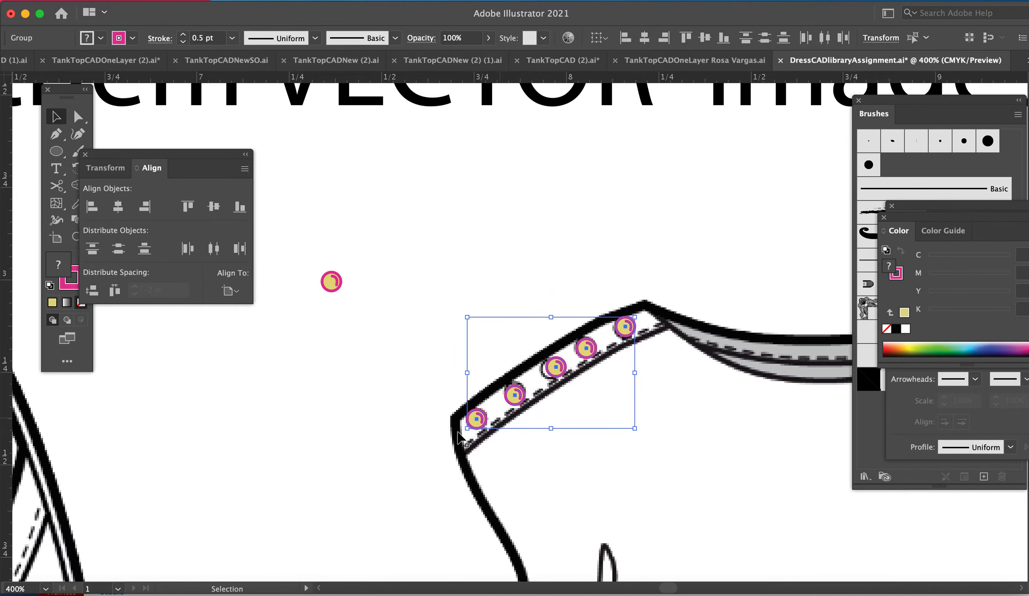
left_click(213, 249)
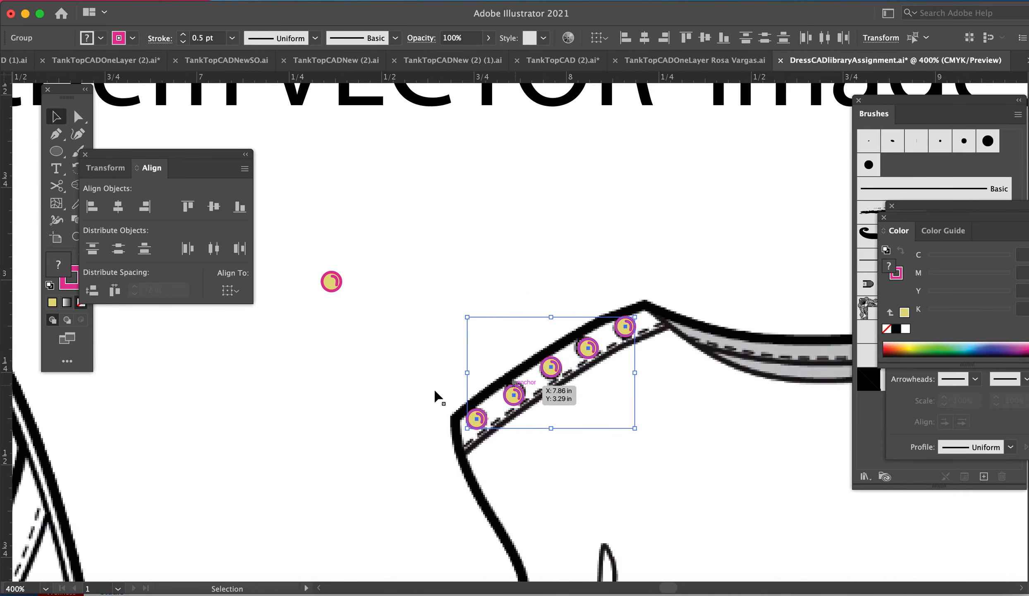
left_click(117, 249)
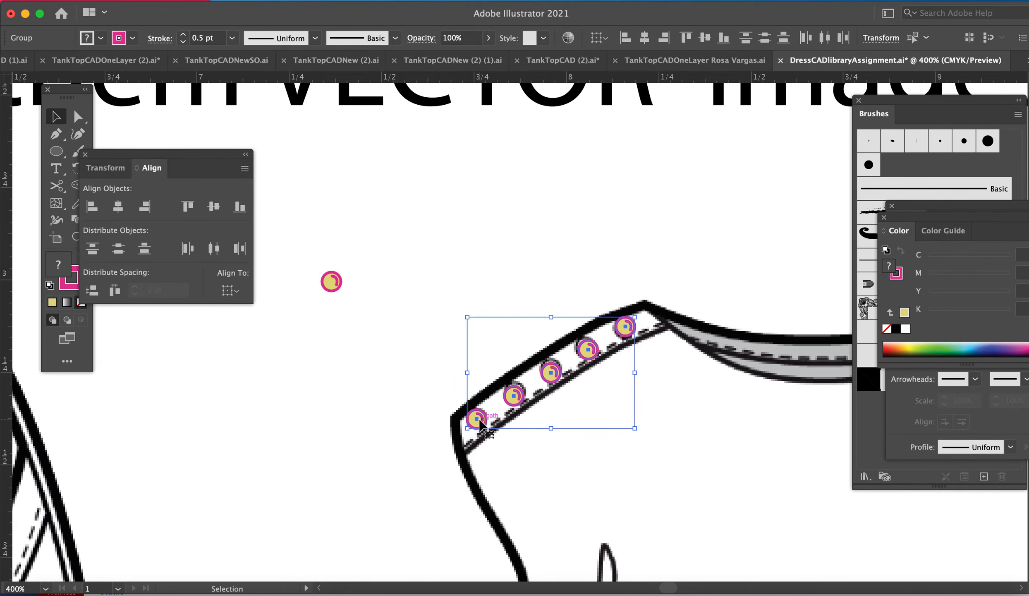
Step: Distribute the five buttons horizontally with 0.5 in spacing, using the lowest shoulder button as the key object
left_click(477, 418)
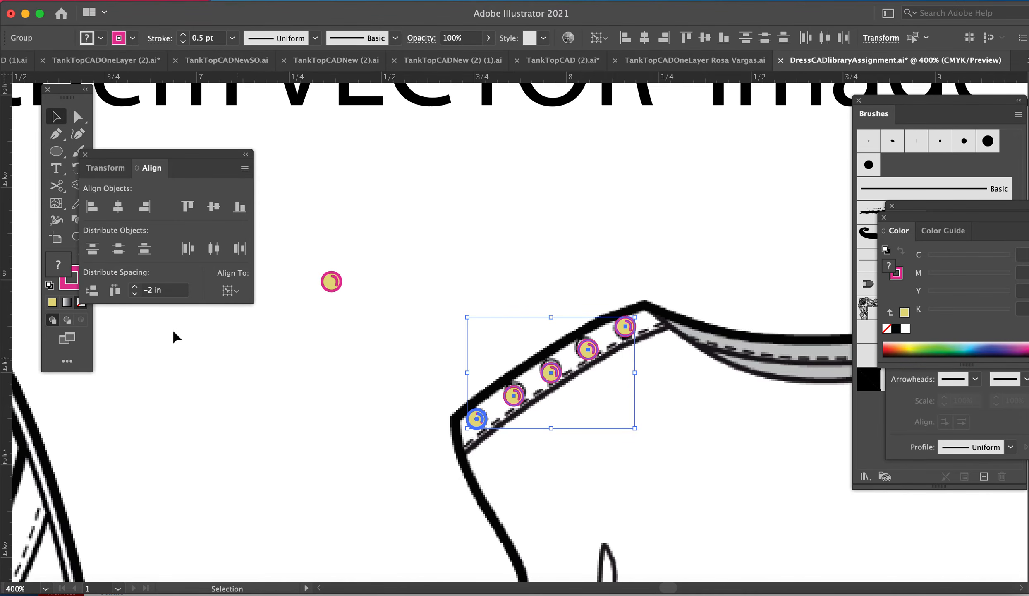
left_click(155, 293)
left_click_drag(162, 293, 121, 292)
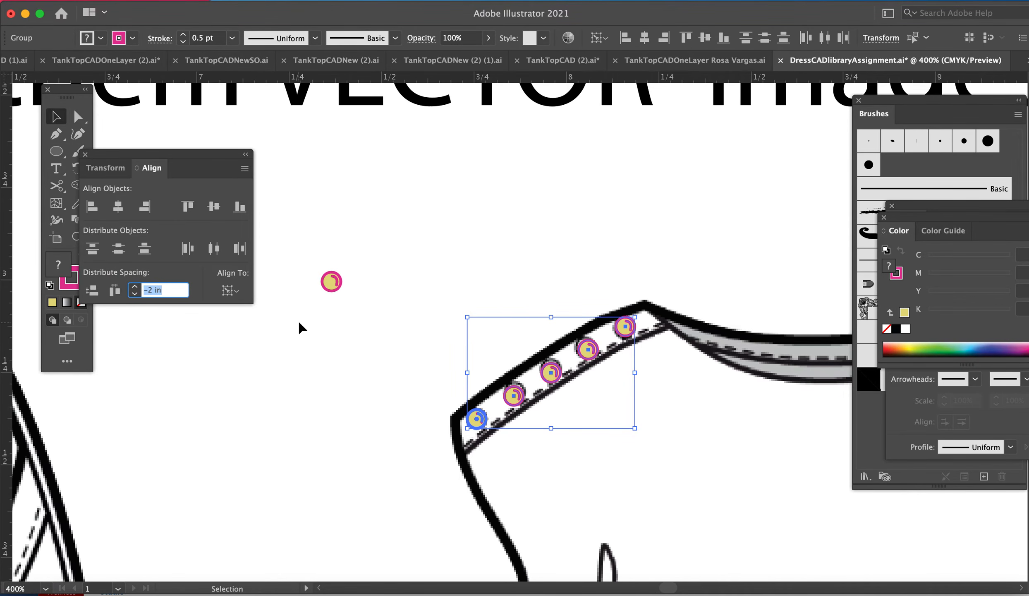
type(".5")
left_click(115, 290)
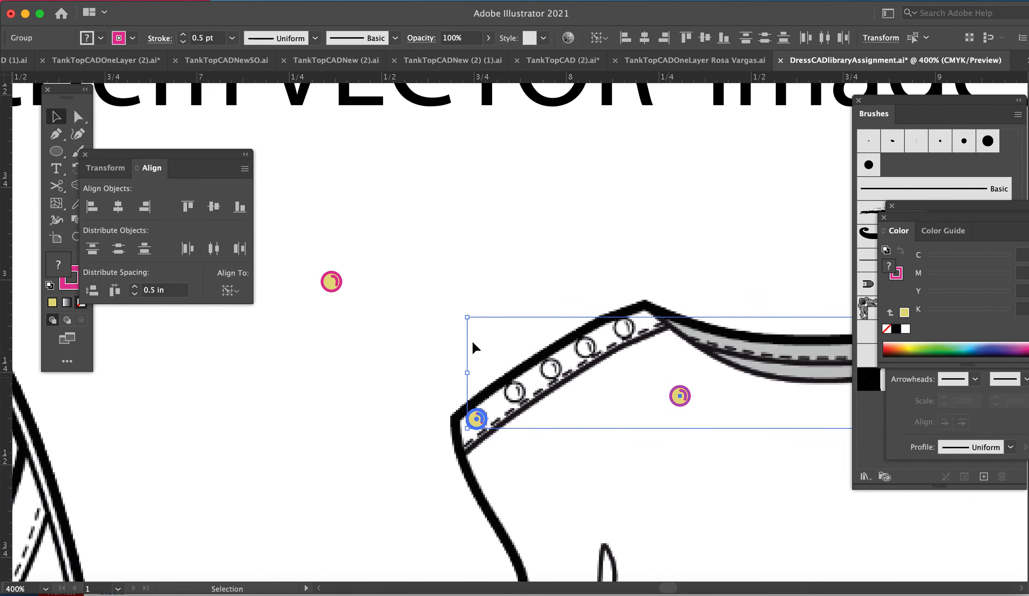
Step: Set the buttons' horizontal distribution spacing to 0.1 in and apply it
left_click(165, 294)
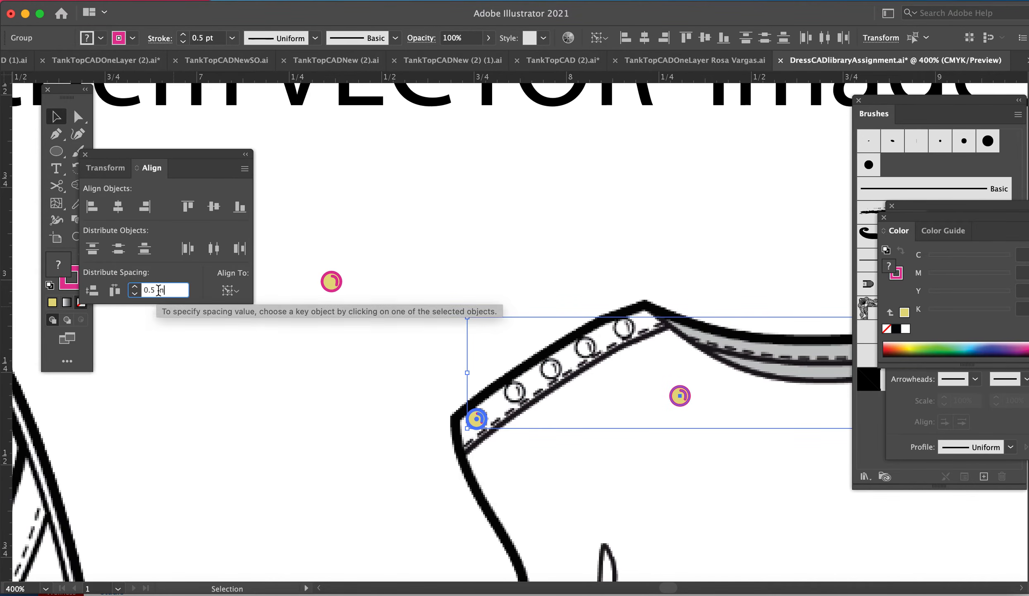
key("BackSpace")
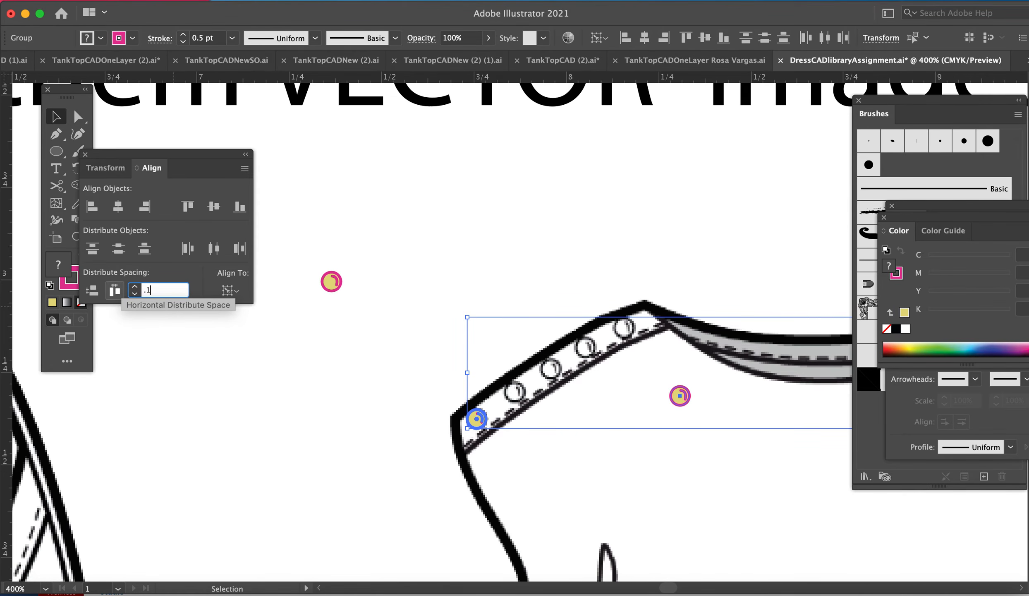
left_click(115, 291)
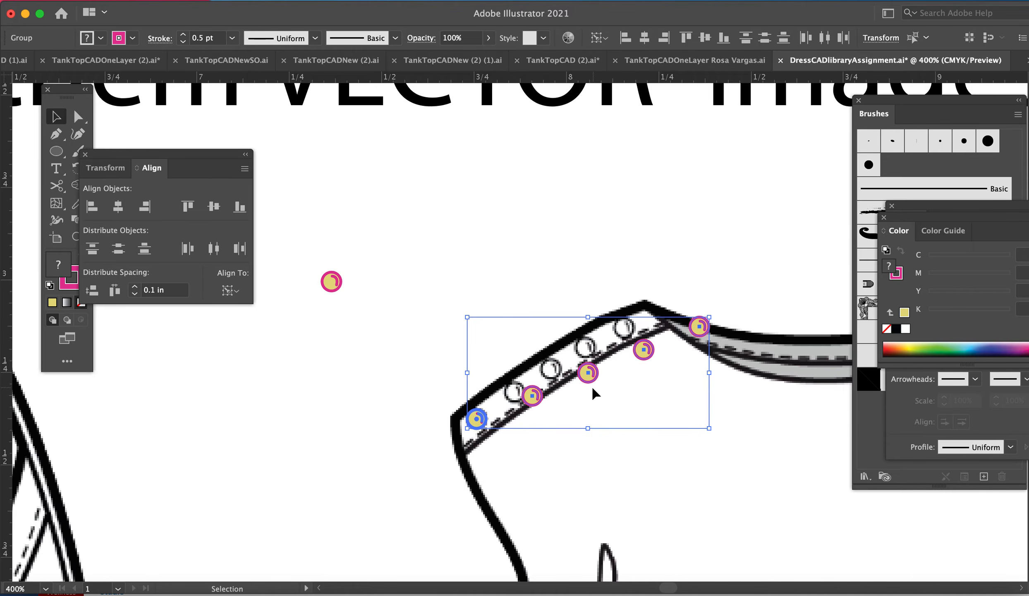
Step: Move the spread-out buttons back individually over the sketched buttons on the shoulder band
left_click(533, 308)
left_click_drag(532, 395, 513, 390)
left_click_drag(699, 327, 584, 351)
Step: Select the five repositioned buttons and redistribute them by horizontal and vertical centers
left_click_drag(463, 344, 668, 430)
left_click_drag(628, 328, 628, 329)
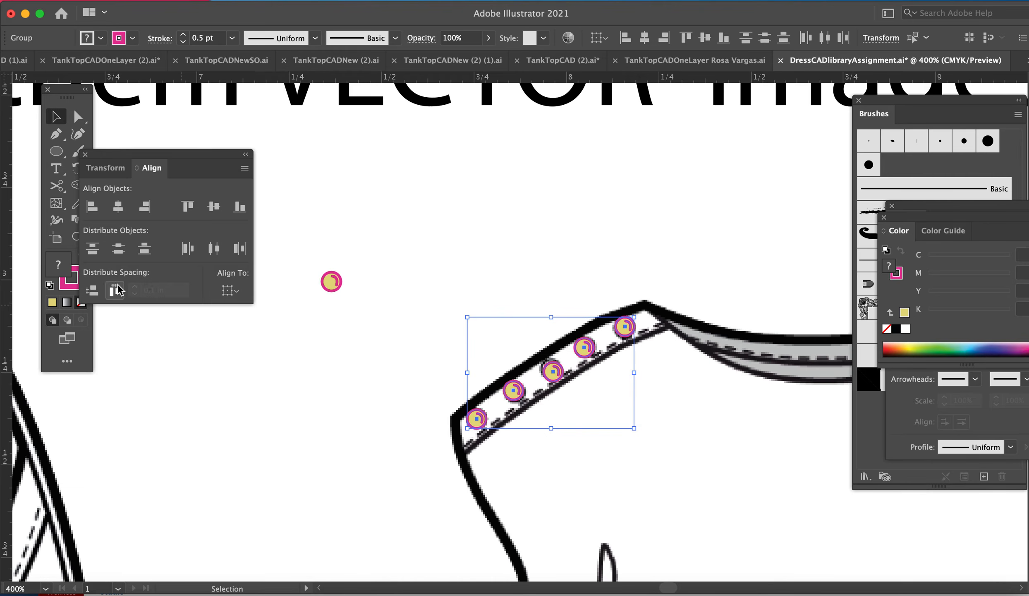
left_click(213, 248)
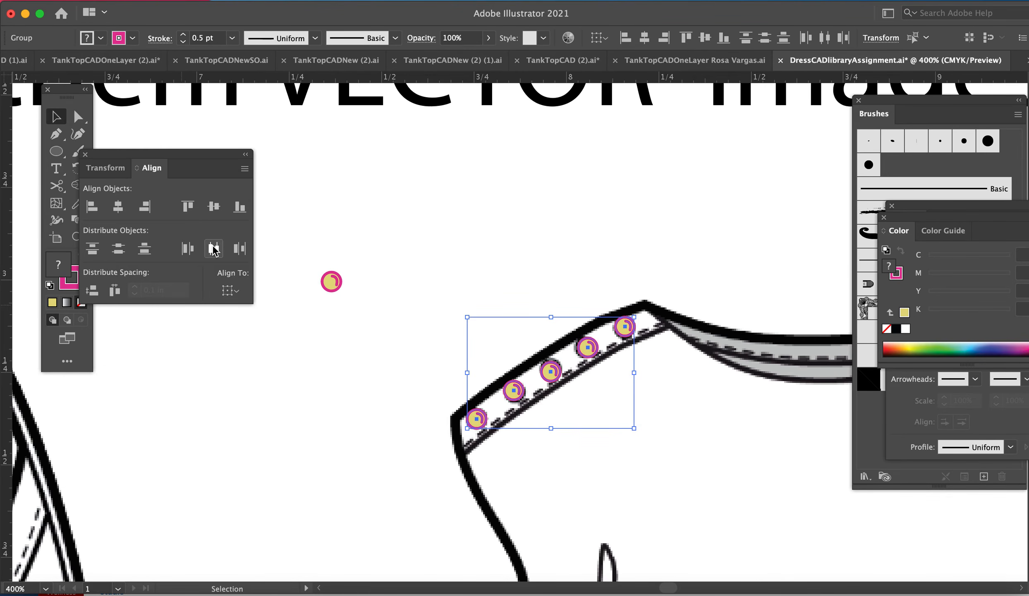
left_click(118, 248)
Step: Group the row of five buttons and align the group over the sketched shoulder buttons
left_click_drag(548, 374, 539, 267)
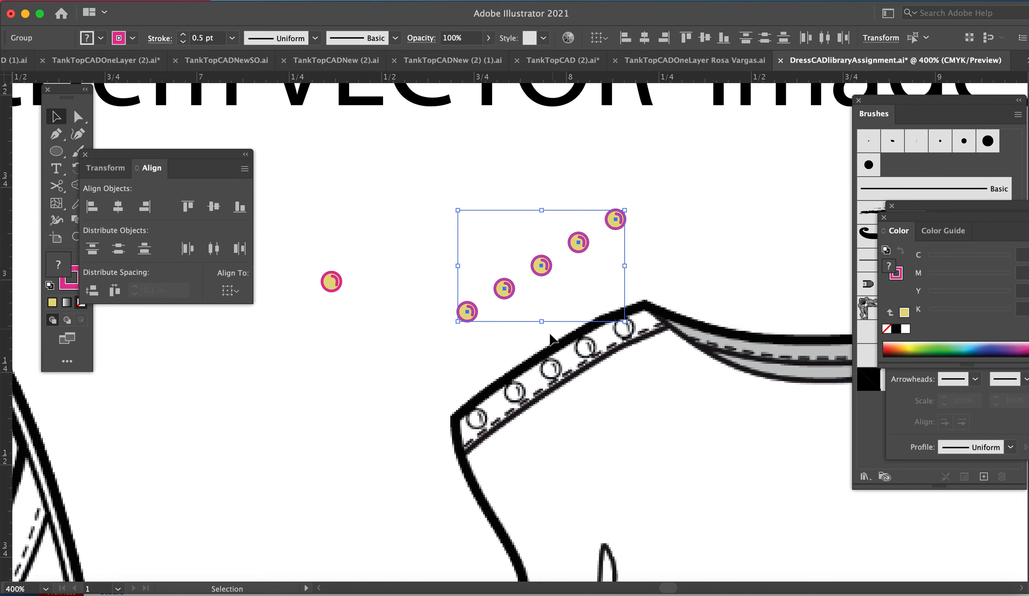
key("ctrl+g")
left_click(413, 341)
left_click(501, 292)
left_click_drag(501, 292, 516, 398)
key("space")
left_click_drag(673, 286, 642, 312)
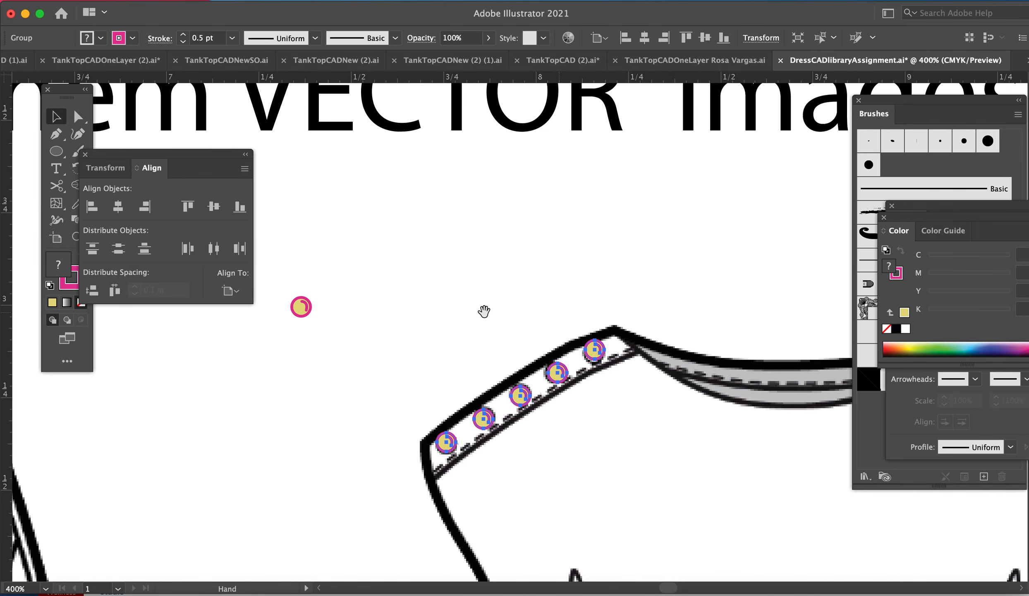
Step: Move the grouped button row above the shoulder and place ungrouped buttons over the five sketched ones
left_click_drag(289, 279, 306, 338)
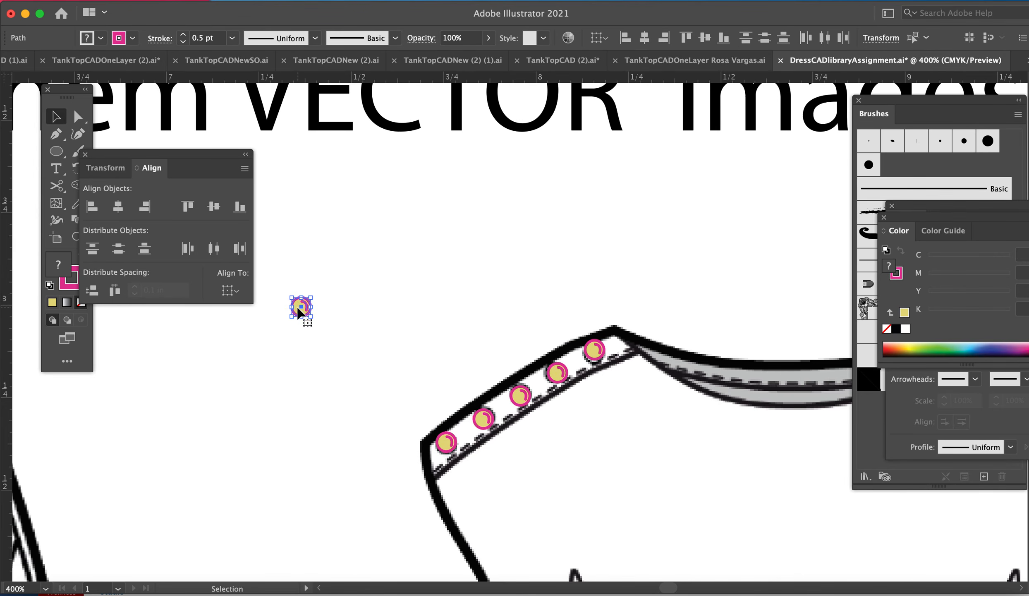
left_click_drag(479, 426, 442, 276)
left_click_drag(279, 275, 343, 360)
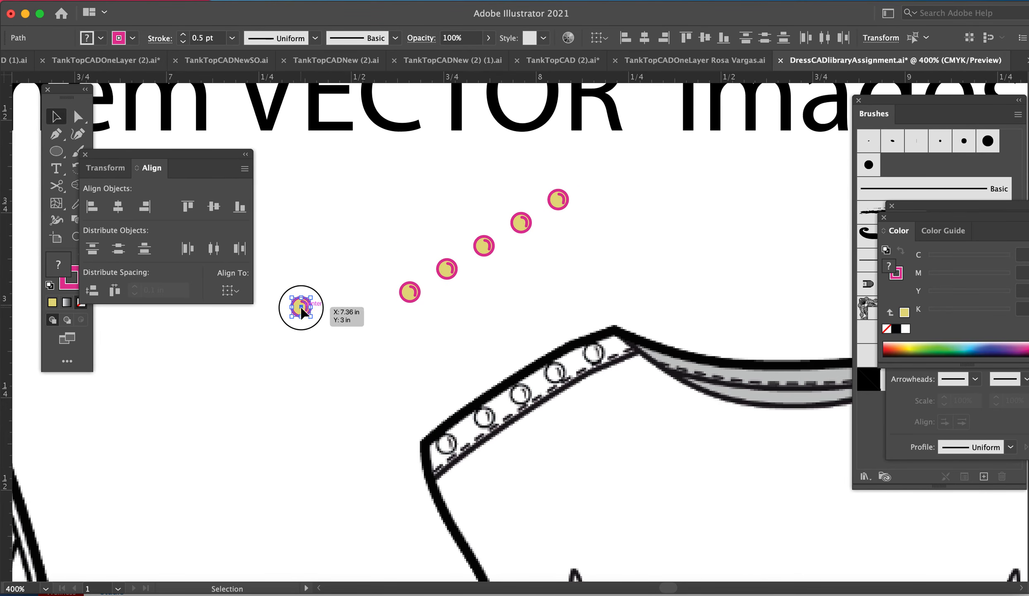
left_click_drag(301, 306, 599, 356)
Step: Distribute the five ungrouped shoulder buttons by horizontal and vertical centers, including their loose highlight lines
left_click_drag(368, 334, 634, 483)
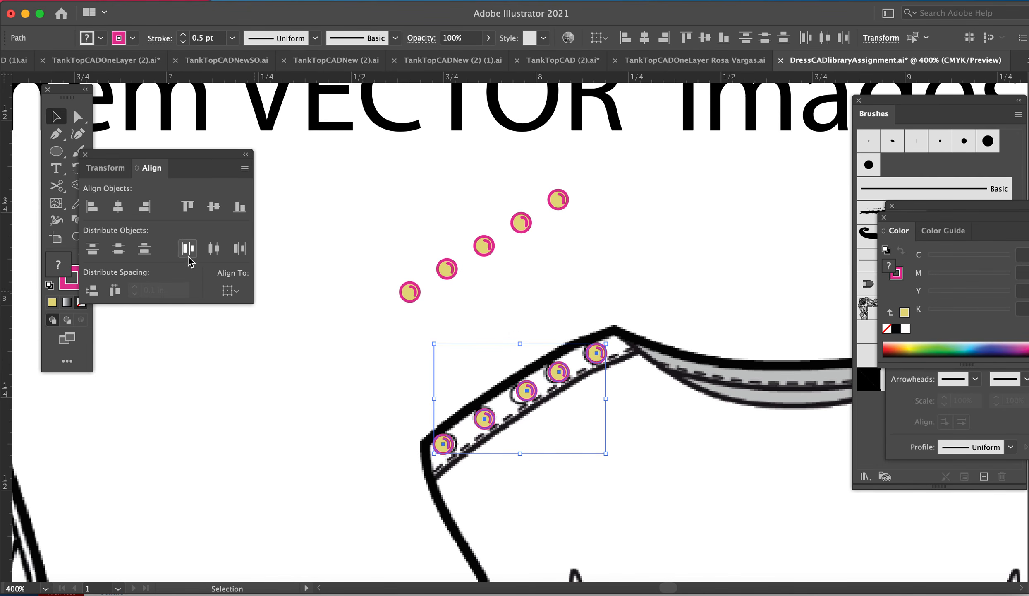
left_click(212, 248)
left_click(117, 249)
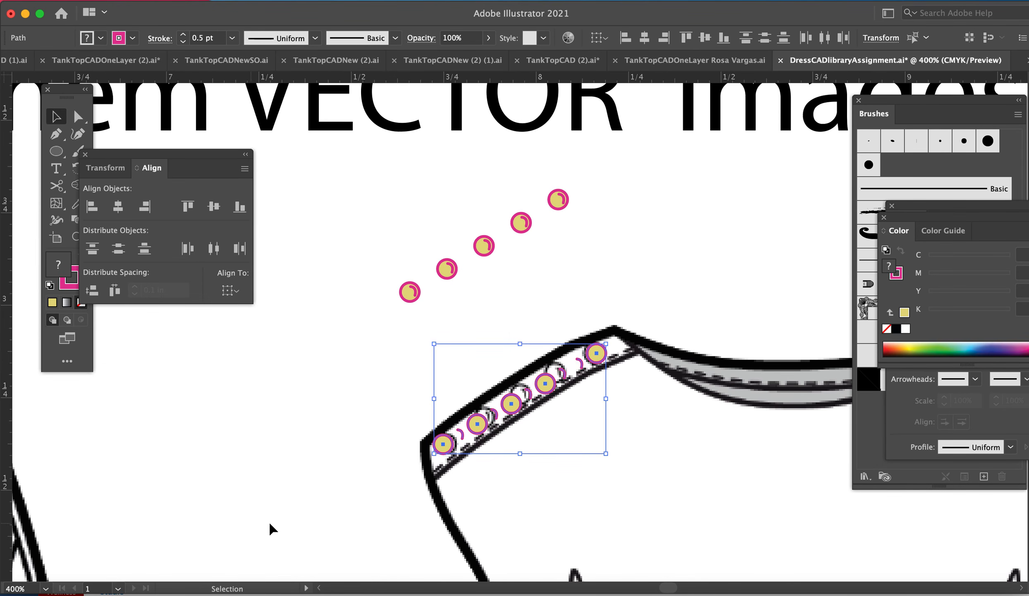
left_click(511, 510)
Step: Select every circle and loose highlight line of the five ungrouped buttons and move them off the shoulder to just below the grouped row
key("z")
left_click_drag(426, 334, 621, 259)
key("space")
key("a")
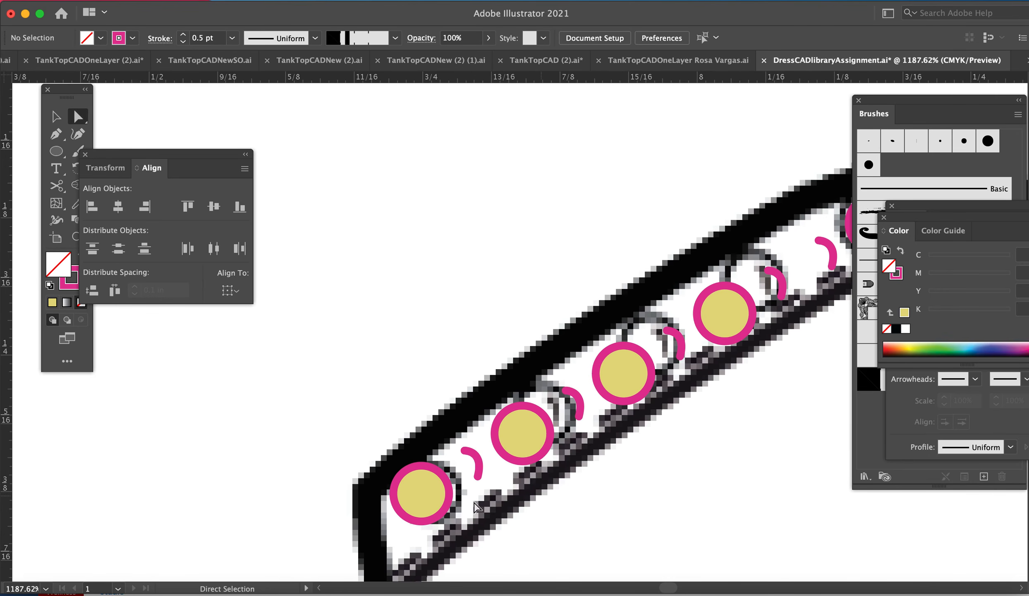
left_click(421, 492)
key("v")
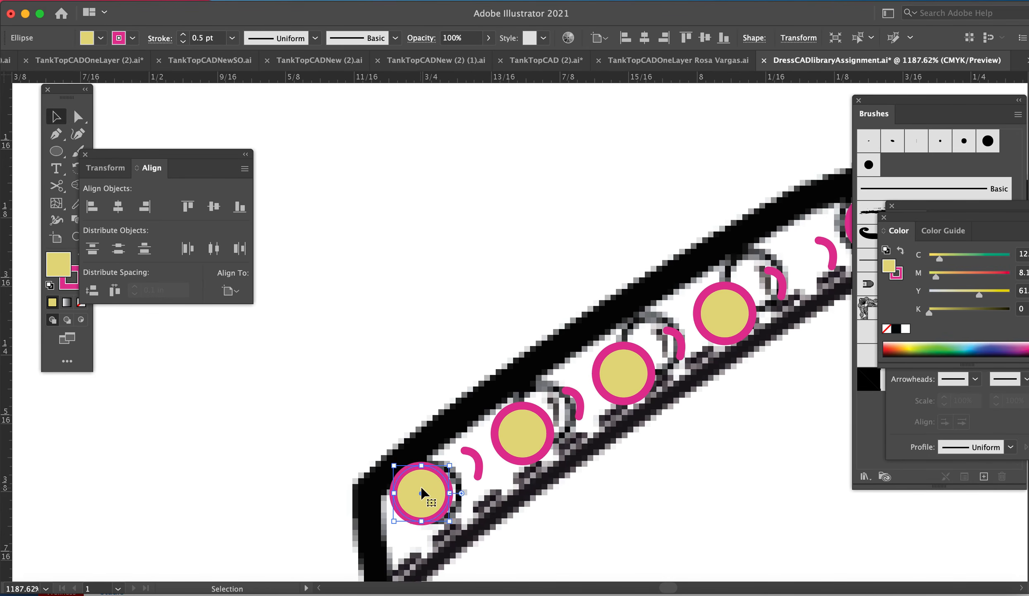
left_click(478, 462, "shift")
left_click(523, 432, "shift")
left_click(579, 403, "shift")
left_click(632, 376, "shift")
scroll(632, 376, "right", 4)
scroll(632, 377, "up", 2)
left_click(680, 345, "shift")
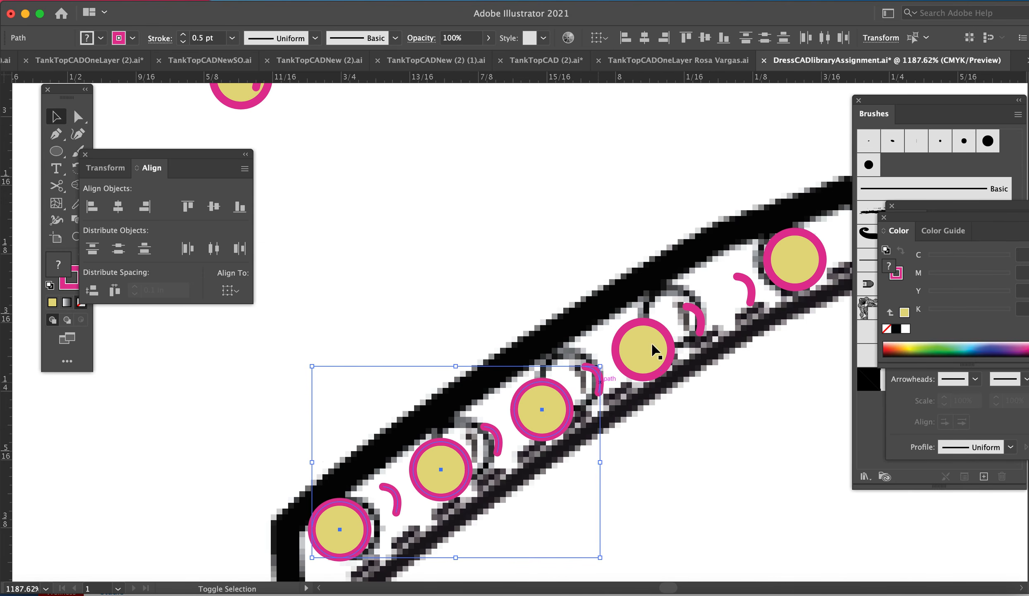
left_click(652, 349, "shift")
left_click(690, 326, "shift")
scroll(690, 331, "up", 2)
scroll(690, 335, "right", 3)
left_click(690, 339, "shift")
left_click(734, 304, "shift")
key("super+minus")
key("super+minus")
key("super+minus")
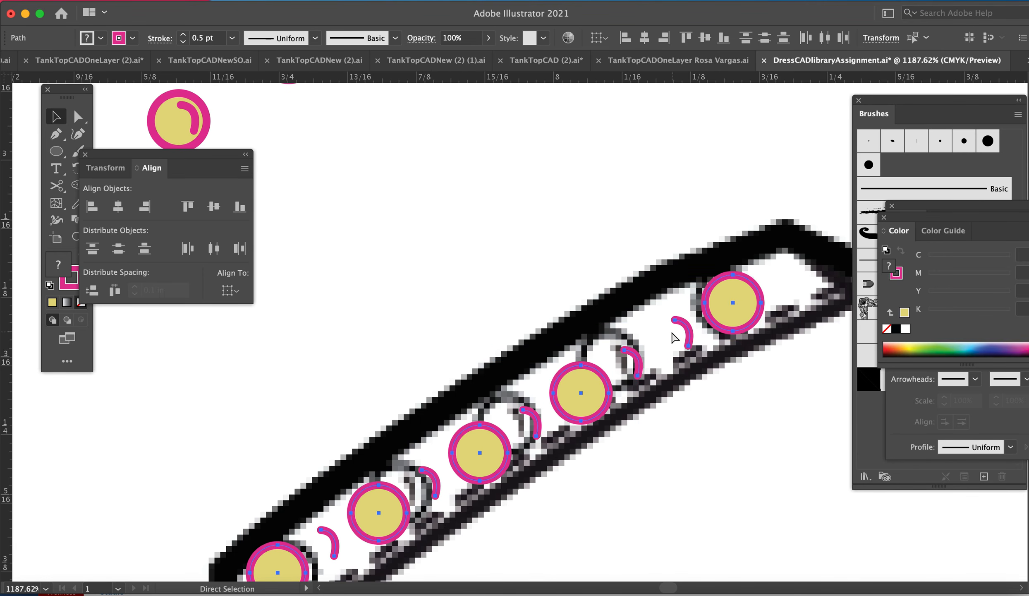
left_click_drag(513, 327, 479, 243)
left_click(581, 215)
Step: Isolate the grouped button row above the shoulder and pick through the individual buttons inside it
left_click(399, 218)
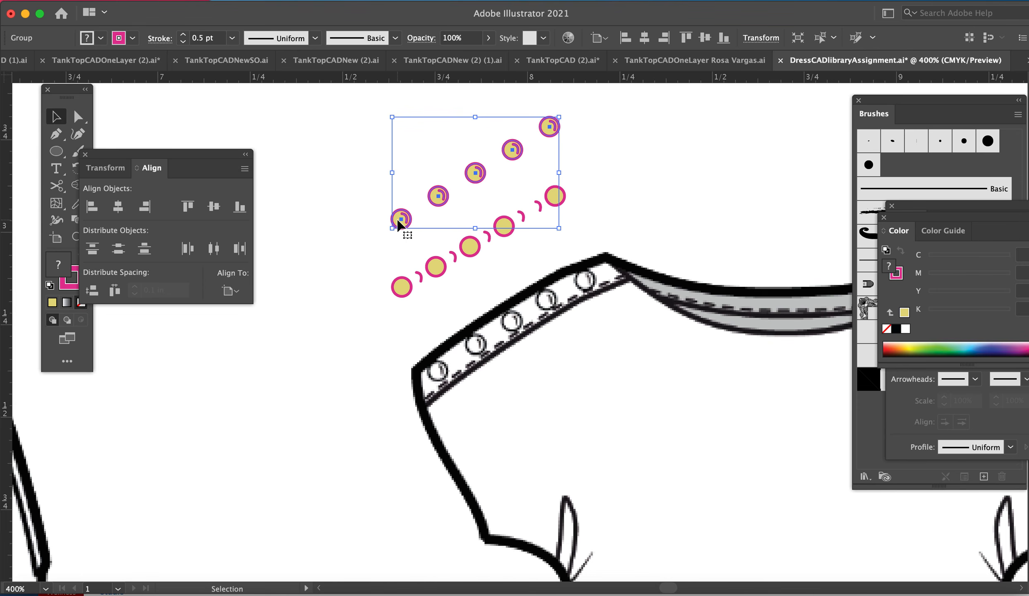
double_click(399, 220)
left_click(400, 218)
left_click_drag(438, 202, 404, 221)
left_click(403, 218)
left_click(468, 182)
left_click(511, 152)
left_click(555, 137)
double_click(648, 169)
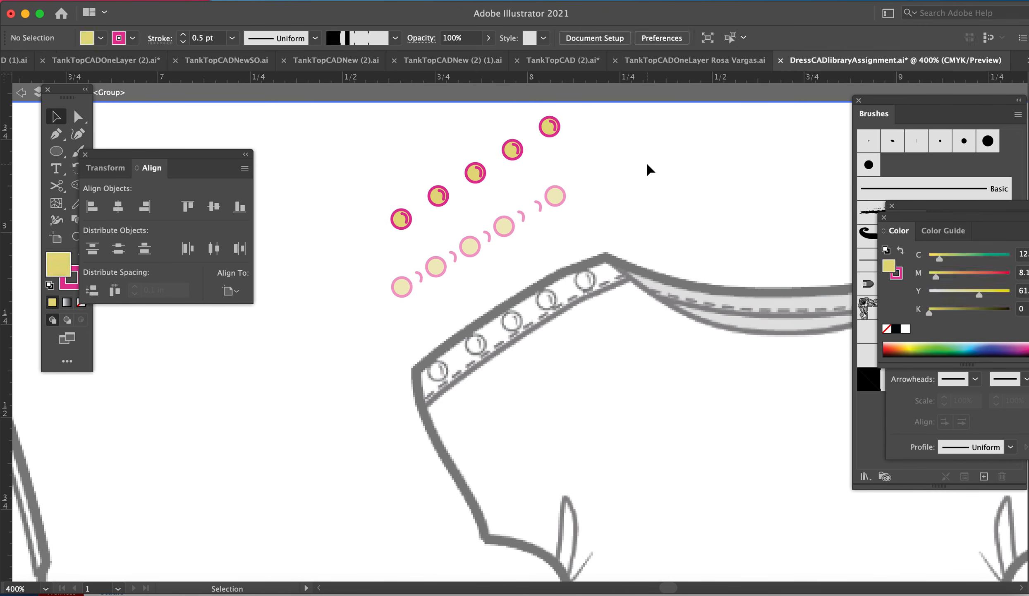
Step: Move the grouped row of five buttons onto the sketched shoulder buttons and deselect it
left_click_drag(554, 128, 584, 277)
left_click(668, 230)
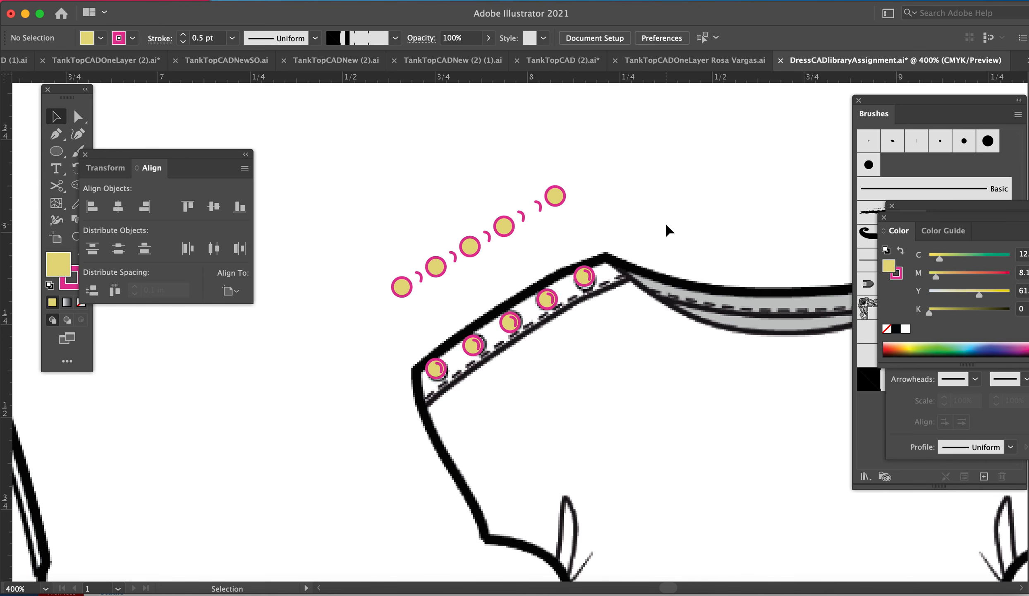
key("super+0")
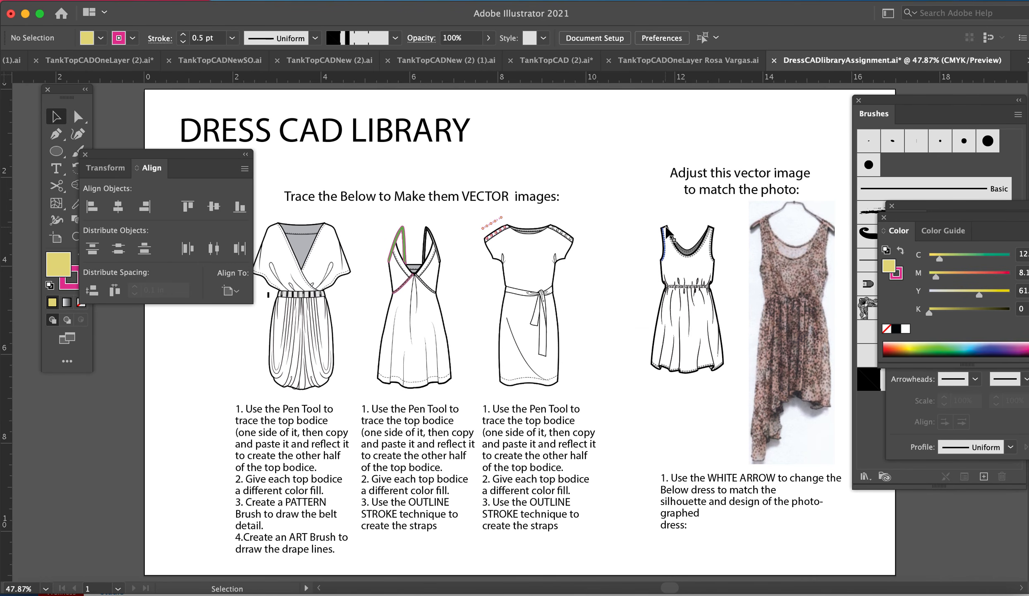